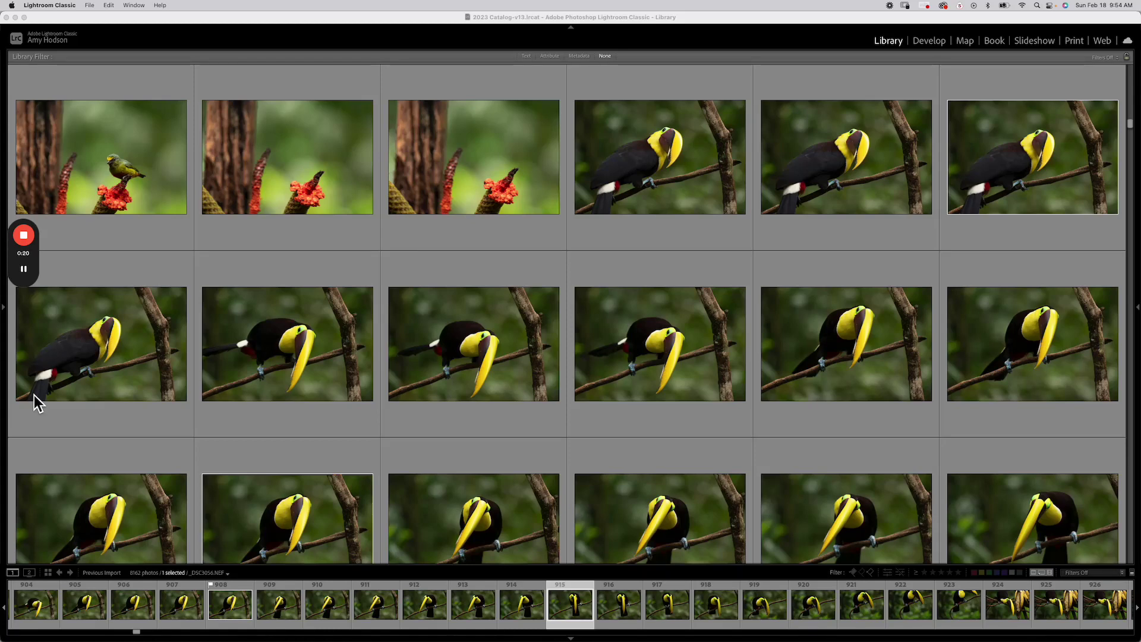
View toucan photo _DSC3056.NEF enlarged in Loupe view, return to the grid and select toucan photo _DSC3049.NEF
{"action": "left_click", "coordinate": [36, 265]}
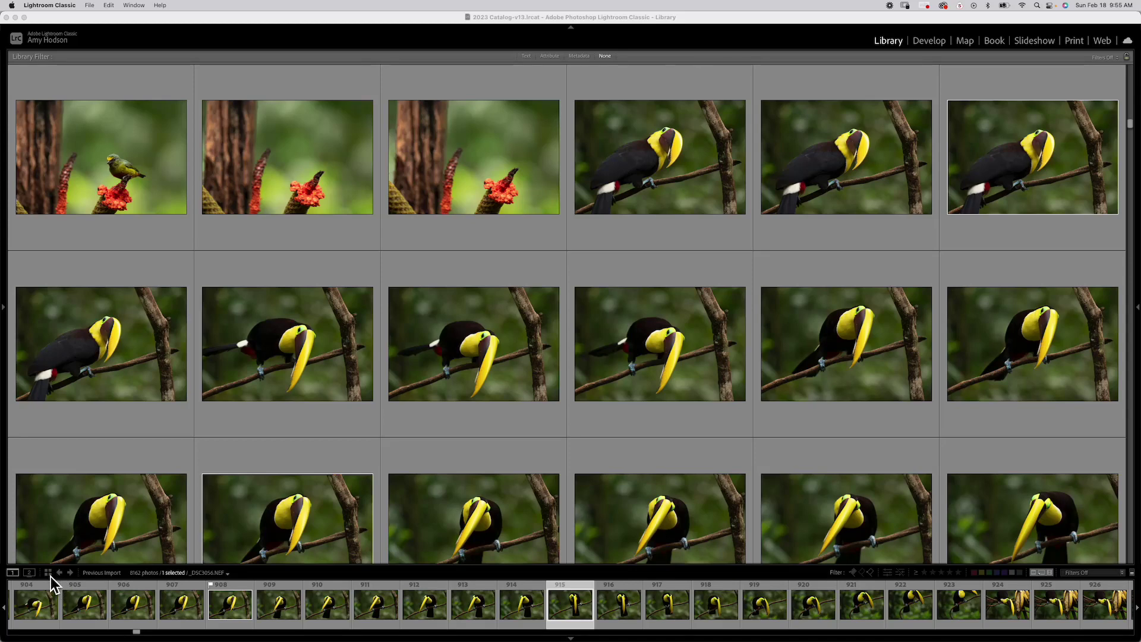
{"action": "double_click", "coordinate": [570, 601]}
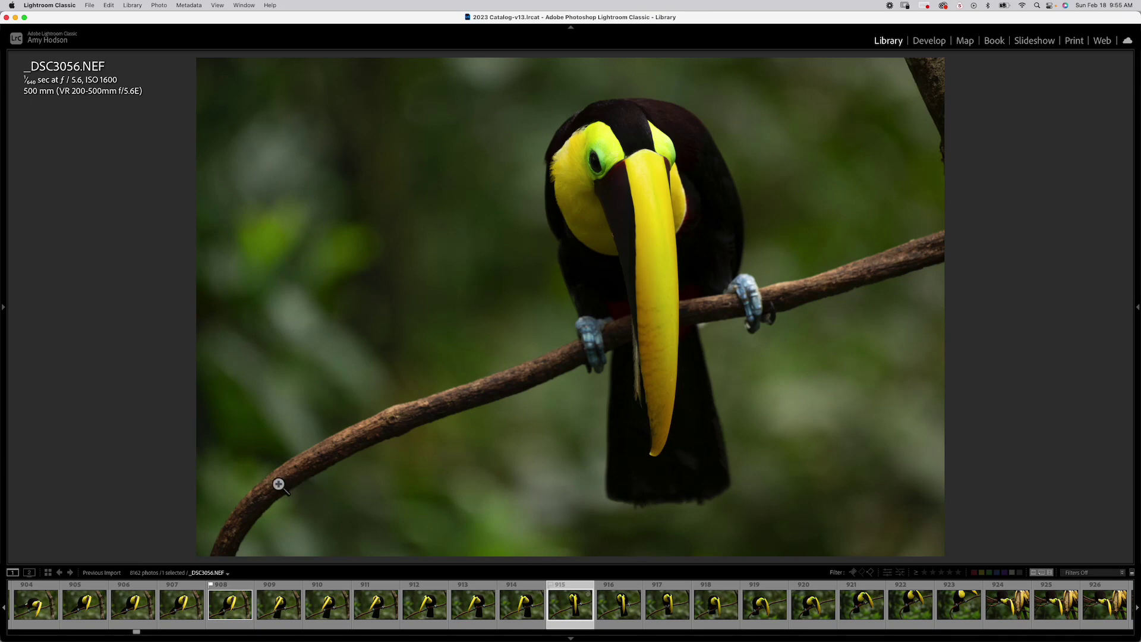
{"action": "left_click", "coordinate": [48, 573]}
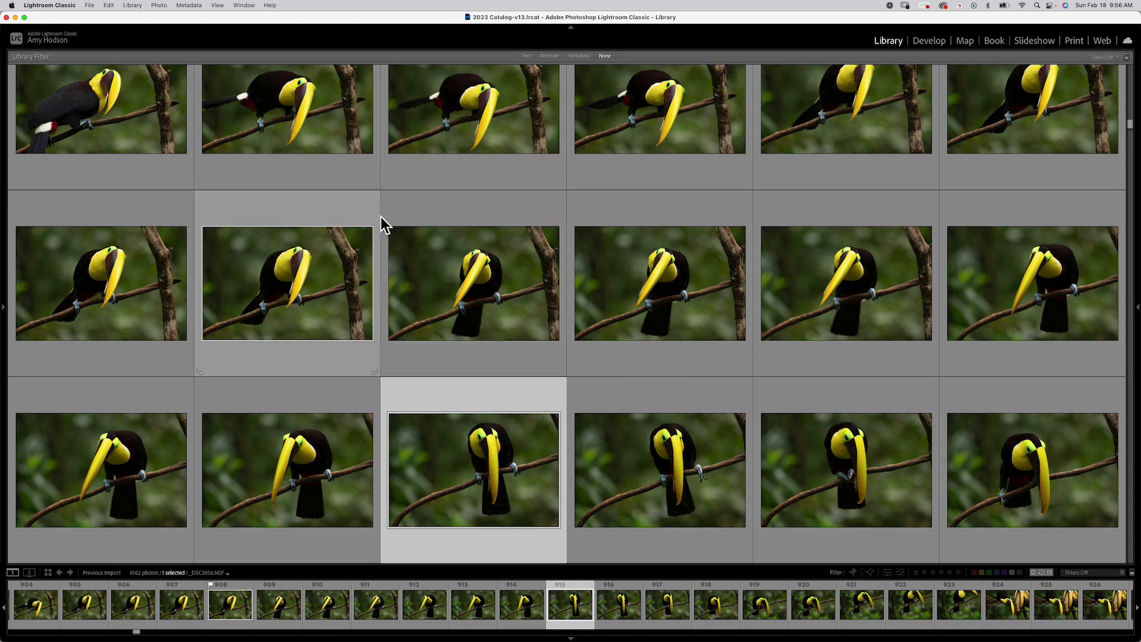
{"action": "left_click", "coordinate": [292, 297]}
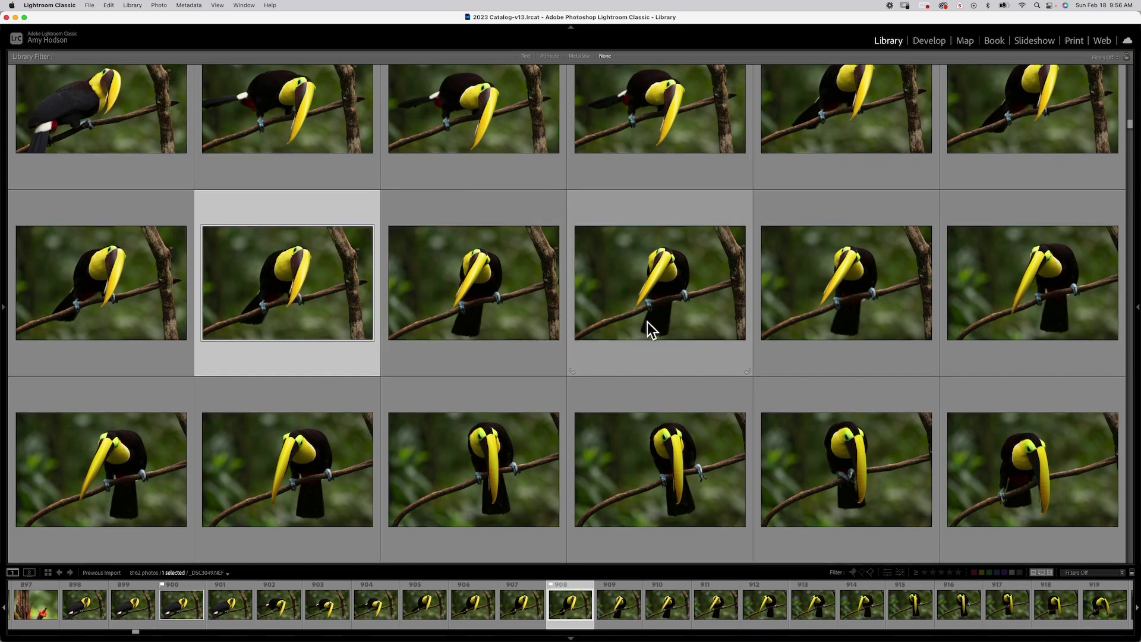
Flag toucan photo _DSC3062.NEF, perched on the bare curved branch, as a pick
{"action": "scroll", "coordinate": [647, 324], "scroll_direction": "down", "scroll_amount": 2}
{"action": "scroll", "coordinate": [646, 326], "scroll_direction": "down", "scroll_amount": 6}
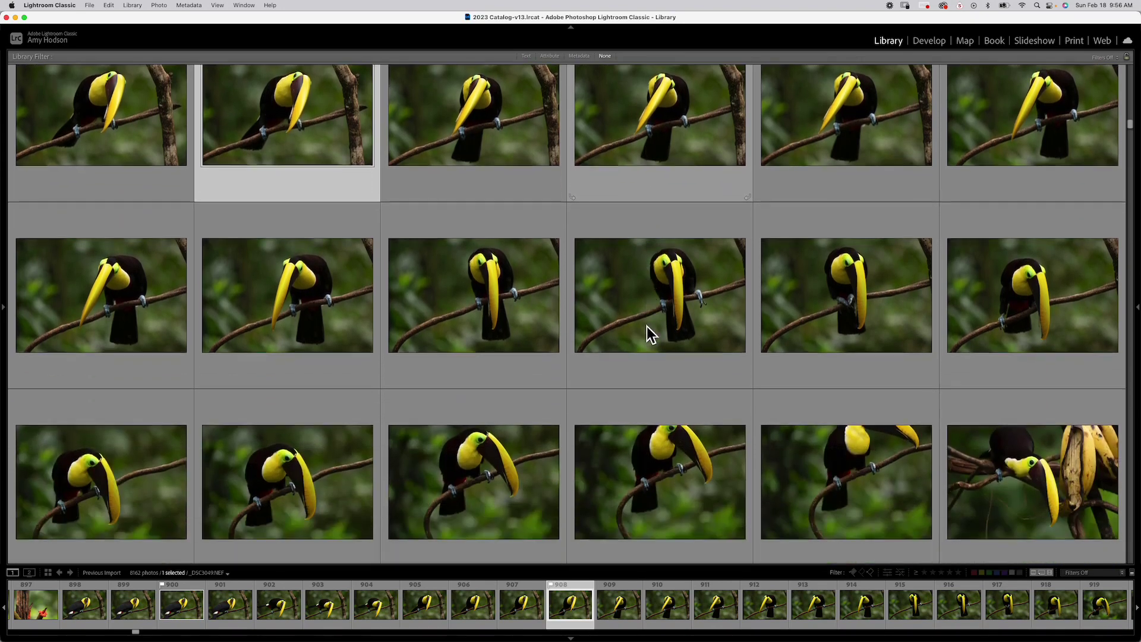
{"action": "scroll", "coordinate": [646, 326], "scroll_direction": "down", "scroll_amount": 2}
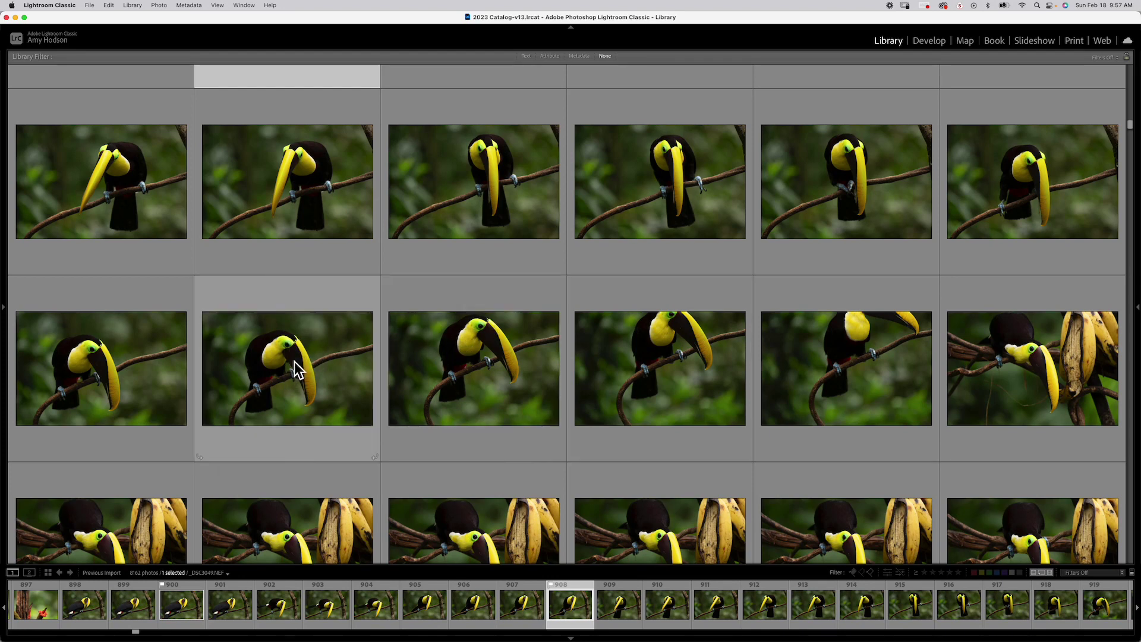
{"action": "left_click", "coordinate": [478, 361]}
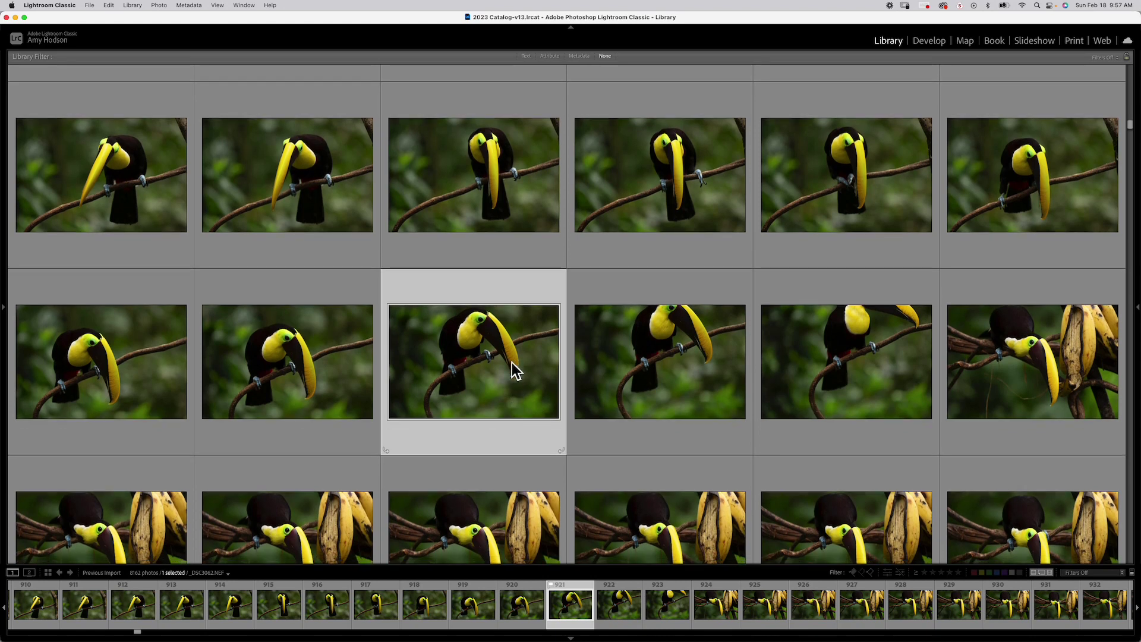
Flag _DSC3093.NEF, the horizontal toucan photo with the bill in full profile, as a pick
{"action": "scroll", "coordinate": [513, 363], "scroll_direction": "down", "scroll_amount": 3}
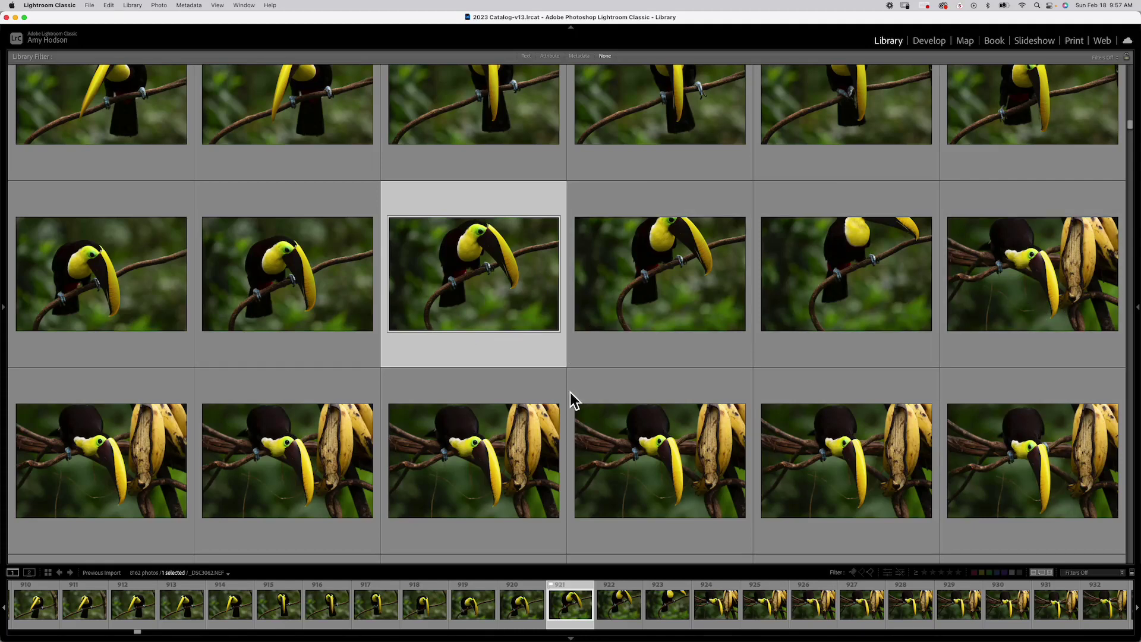
{"action": "scroll", "coordinate": [569, 391], "scroll_direction": "down", "scroll_amount": 3}
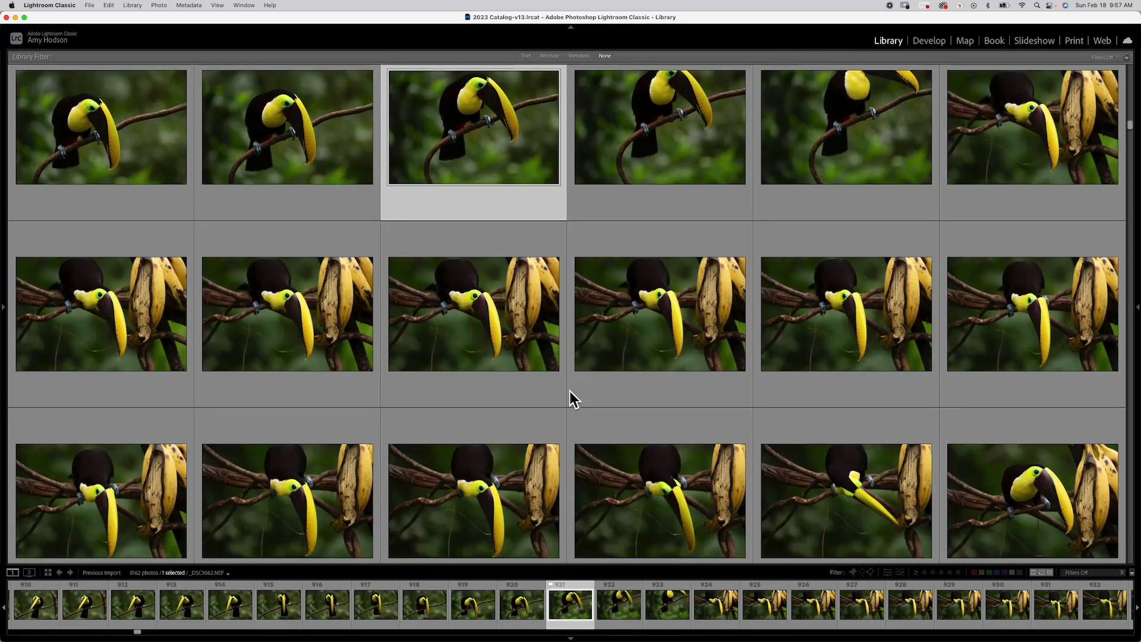
{"action": "scroll", "coordinate": [569, 391], "scroll_direction": "up", "scroll_amount": 1}
{"action": "scroll", "coordinate": [569, 391], "scroll_direction": "down", "scroll_amount": 2}
{"action": "scroll", "coordinate": [570, 391], "scroll_direction": "down", "scroll_amount": 5}
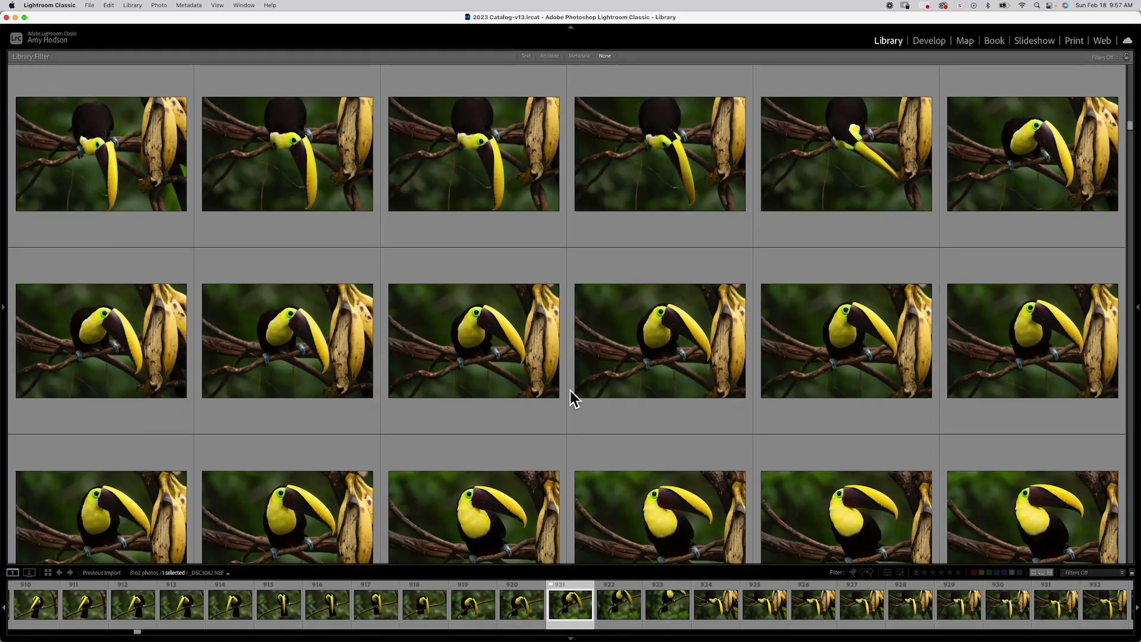
{"action": "scroll", "coordinate": [569, 390], "scroll_direction": "down", "scroll_amount": 3}
{"action": "scroll", "coordinate": [569, 396], "scroll_direction": "down", "scroll_amount": 1}
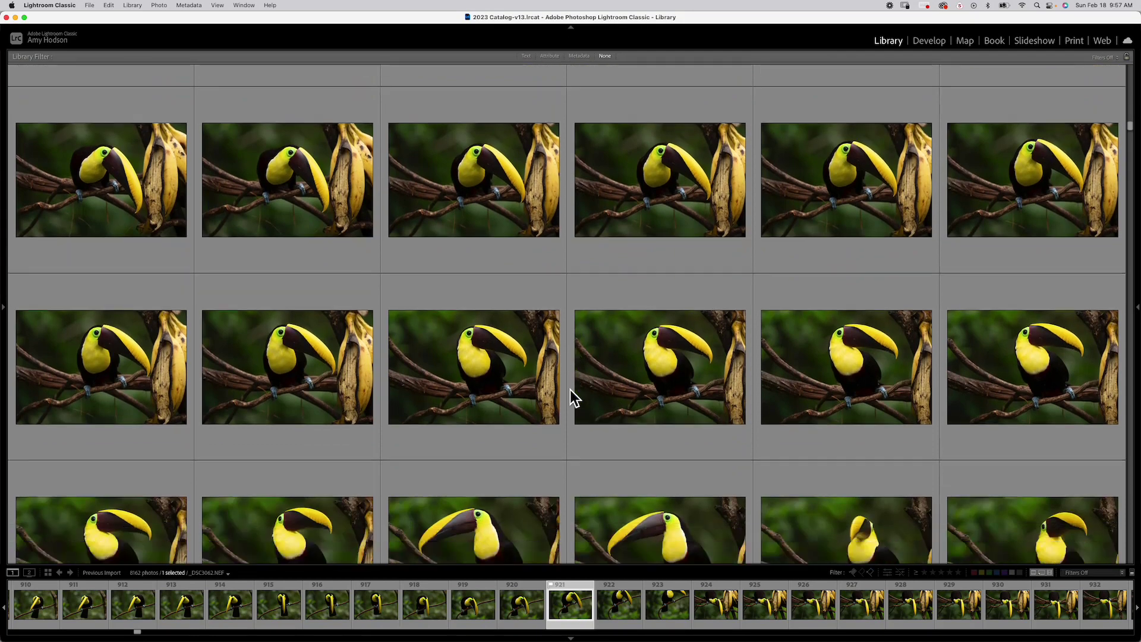
{"action": "scroll", "coordinate": [569, 391], "scroll_direction": "down", "scroll_amount": 3}
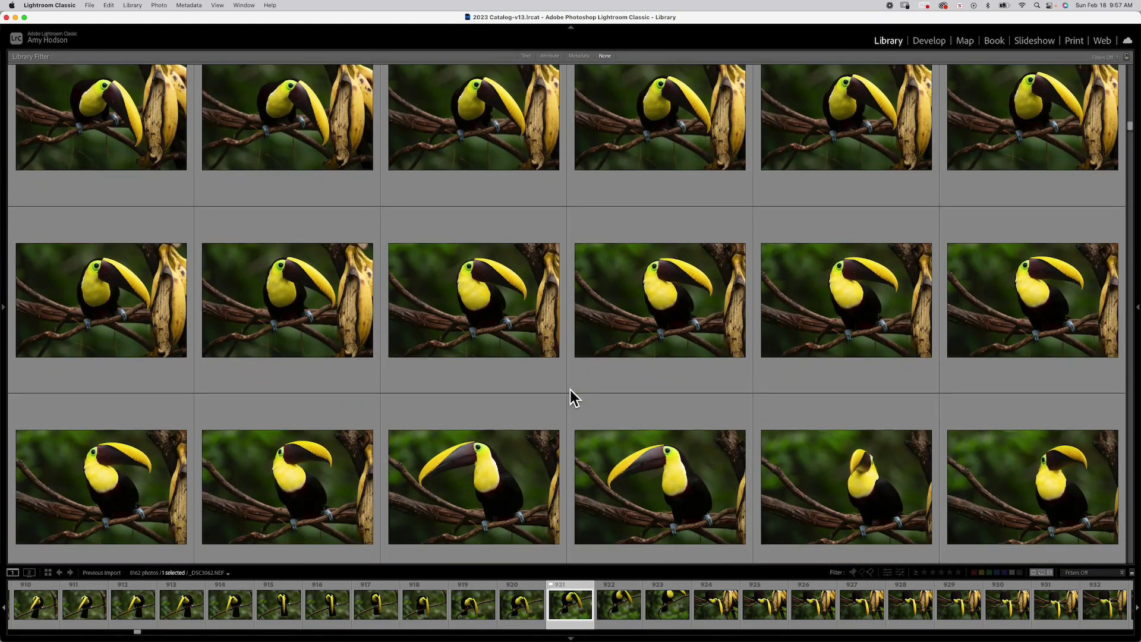
{"action": "scroll", "coordinate": [569, 390], "scroll_direction": "down", "scroll_amount": 2}
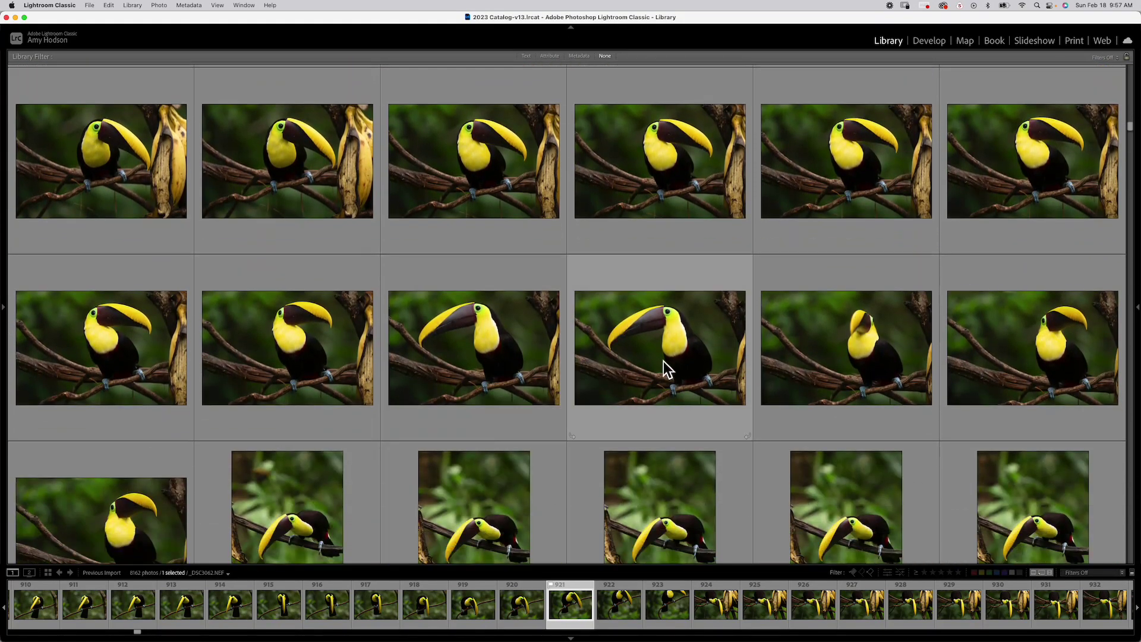
{"action": "left_click", "coordinate": [665, 354]}
Flag the vertical toucan photos _DSC3098.NEF and _DSC3103.NEF as picks
{"action": "scroll", "coordinate": [508, 367], "scroll_direction": "down", "scroll_amount": 4}
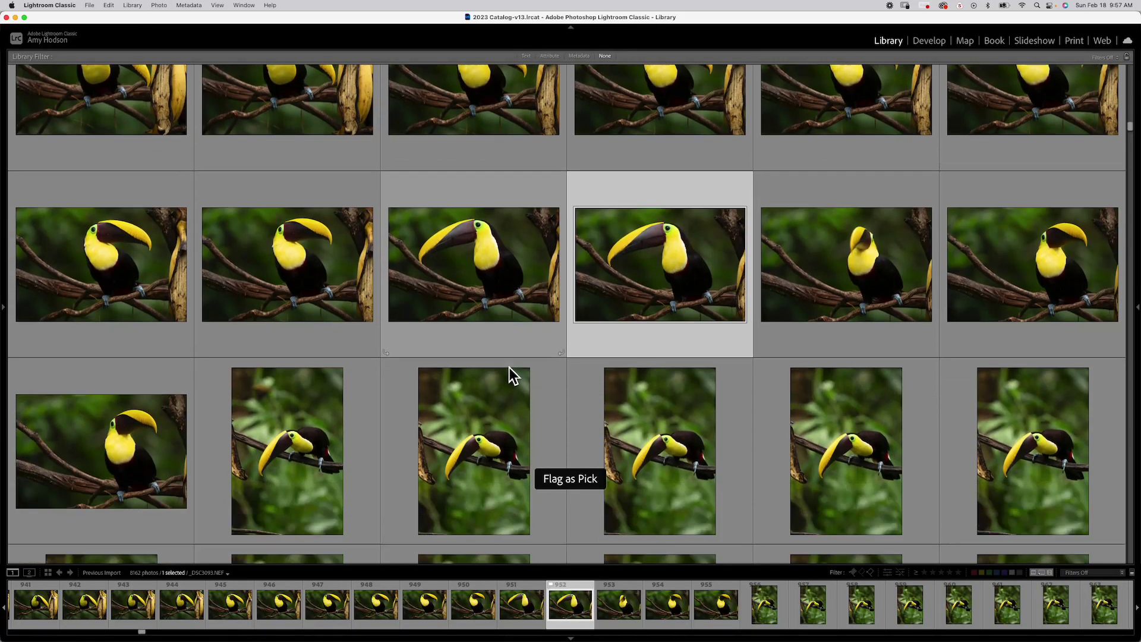
{"action": "scroll", "coordinate": [464, 366], "scroll_direction": "down", "scroll_amount": 1}
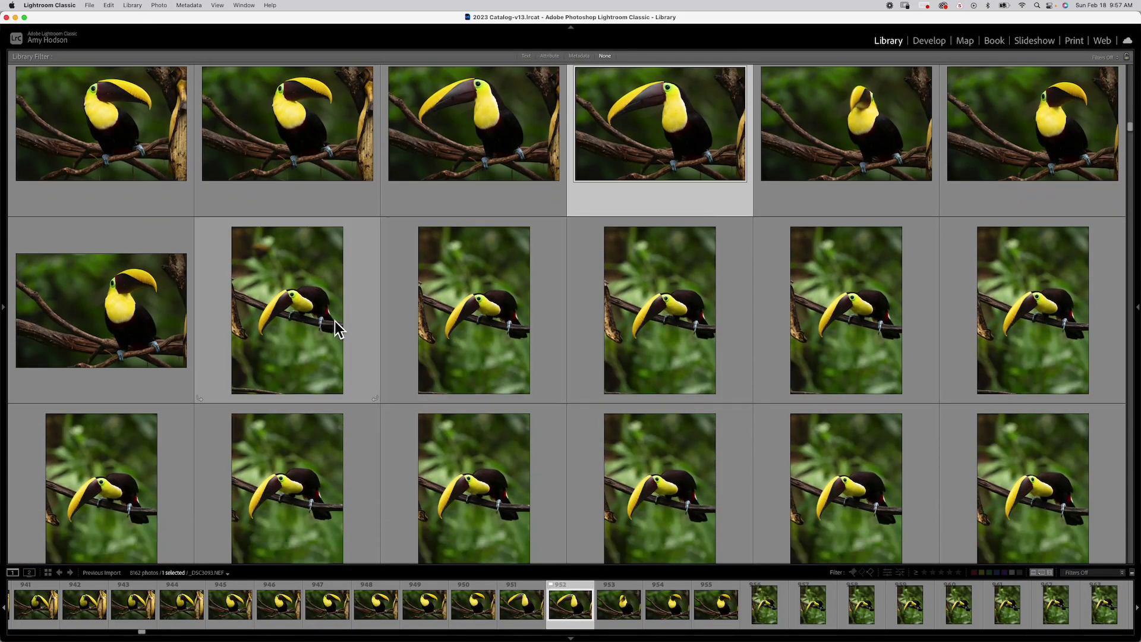
{"action": "left_click", "coordinate": [462, 305]}
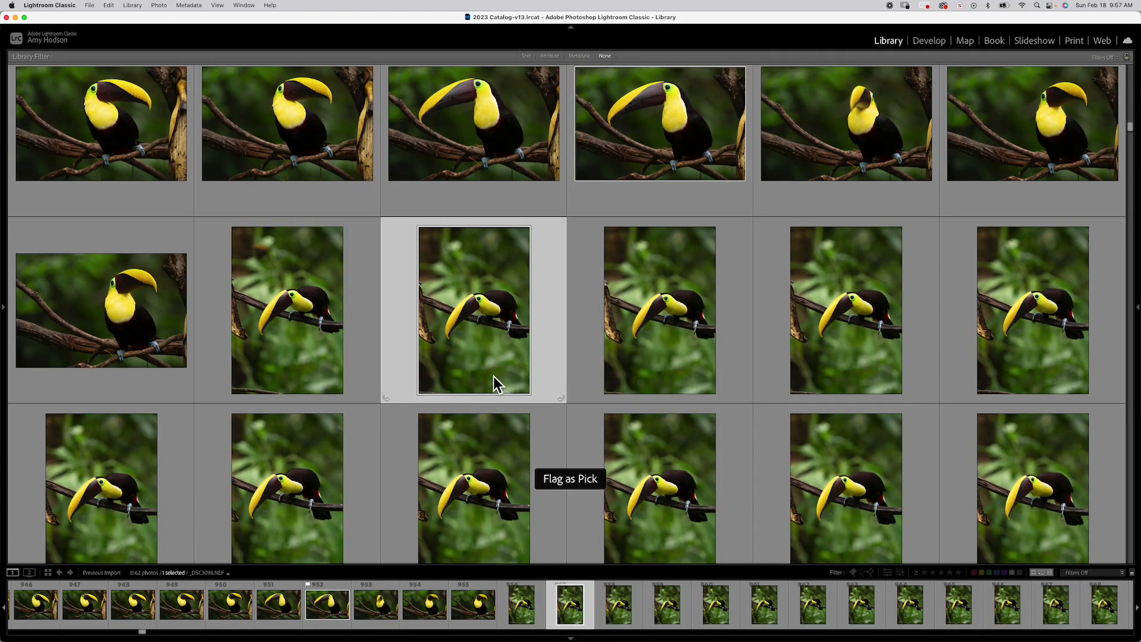
{"action": "scroll", "coordinate": [489, 360], "scroll_direction": "down", "scroll_amount": 2}
{"action": "scroll", "coordinate": [489, 359], "scroll_direction": "down", "scroll_amount": 4}
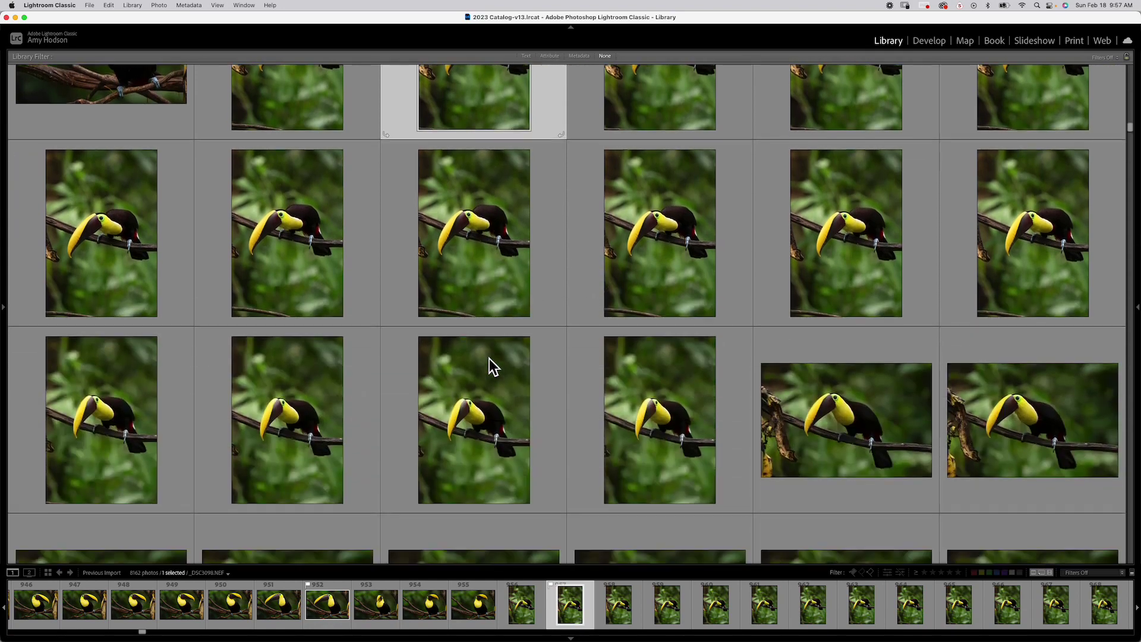
{"action": "left_click", "coordinate": [280, 261]}
Select _DSC3116.NEF from the horizontal toucan series and flag it as a pick
{"action": "scroll", "coordinate": [594, 392], "scroll_direction": "down", "scroll_amount": 1}
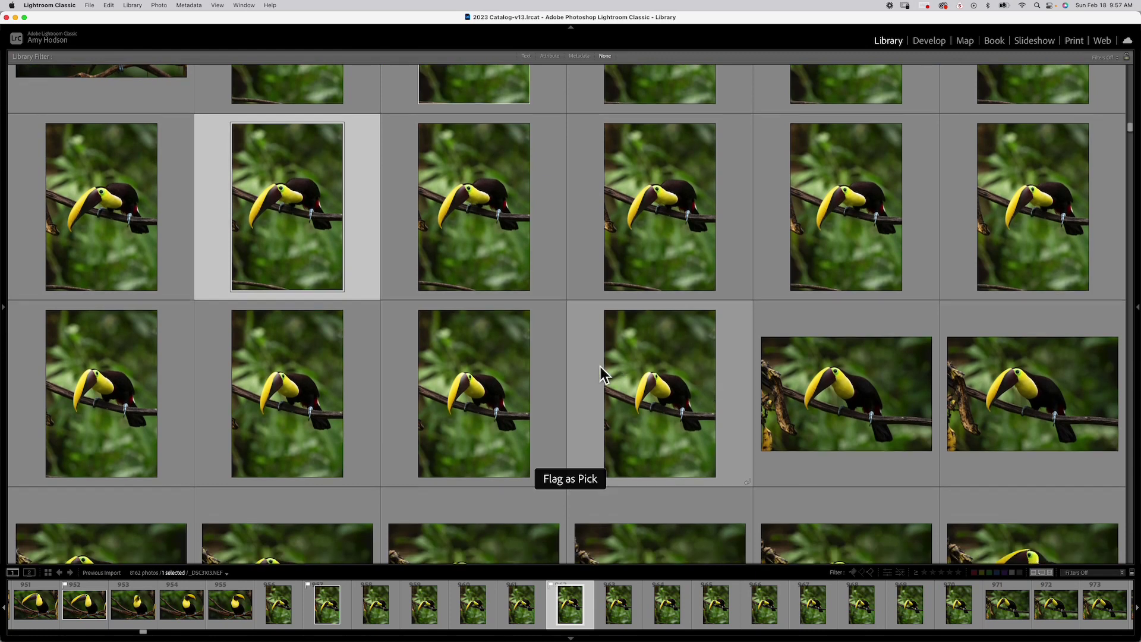
{"action": "scroll", "coordinate": [505, 332], "scroll_direction": "up", "scroll_amount": 3}
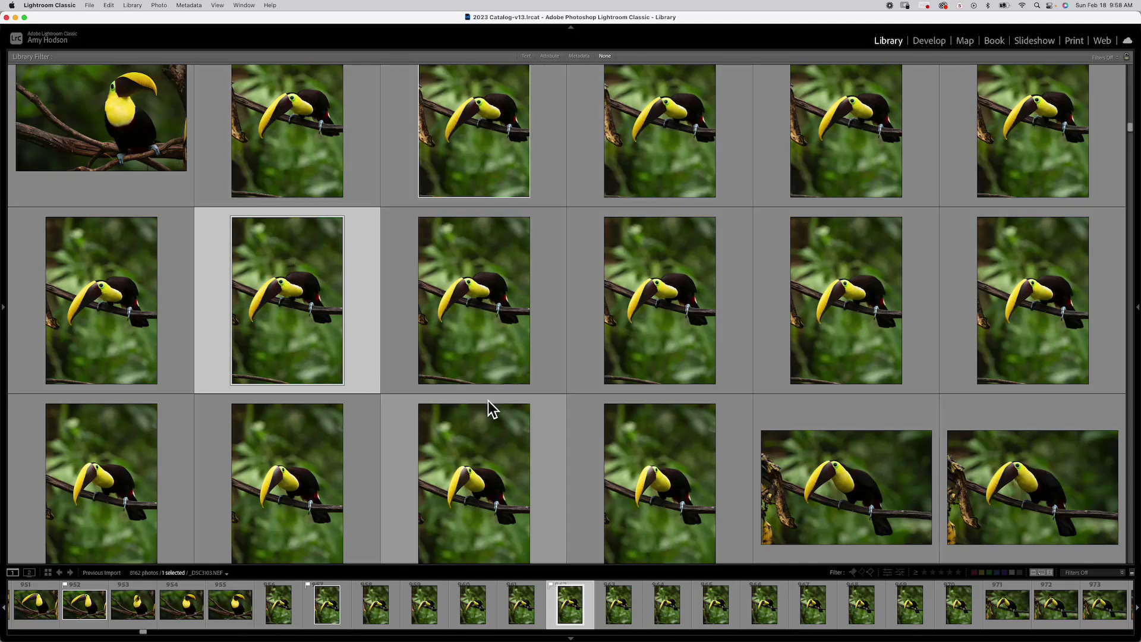
{"action": "scroll", "coordinate": [491, 408], "scroll_direction": "down", "scroll_amount": 3}
{"action": "scroll", "coordinate": [490, 400], "scroll_direction": "down", "scroll_amount": 2}
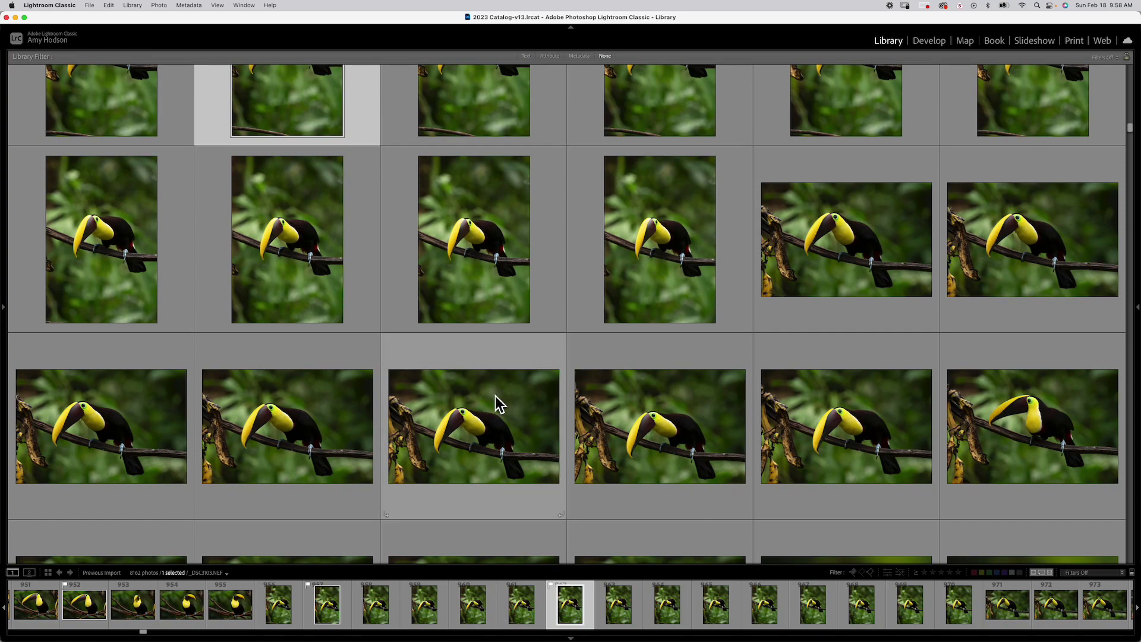
{"action": "scroll", "coordinate": [495, 395], "scroll_direction": "down", "scroll_amount": 2}
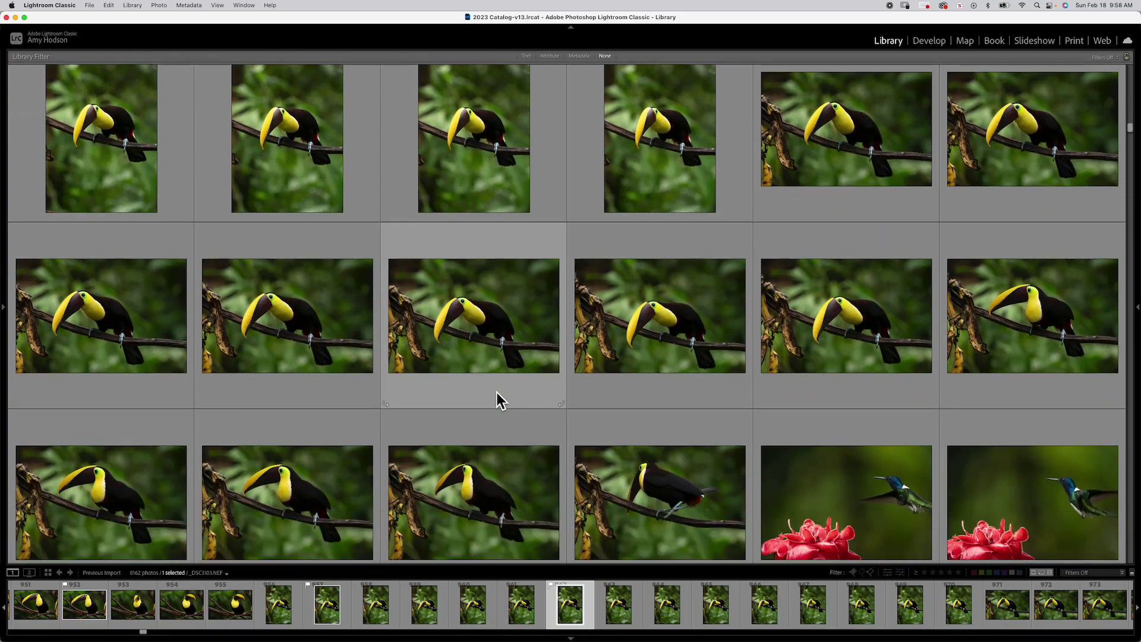
{"action": "left_click", "coordinate": [483, 326]}
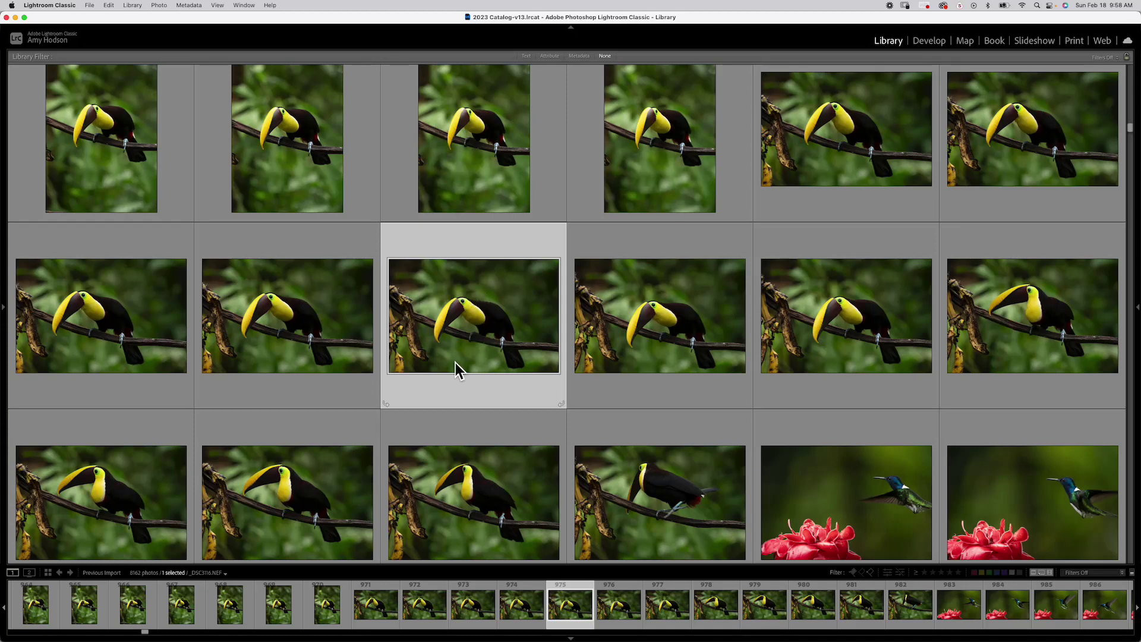
Flag the hummingbird photos _DSC3127.NEF and _DSC3126.NEF, with wings raised beside the red flower, as picks
{"action": "scroll", "coordinate": [493, 334], "scroll_direction": "down", "scroll_amount": 2}
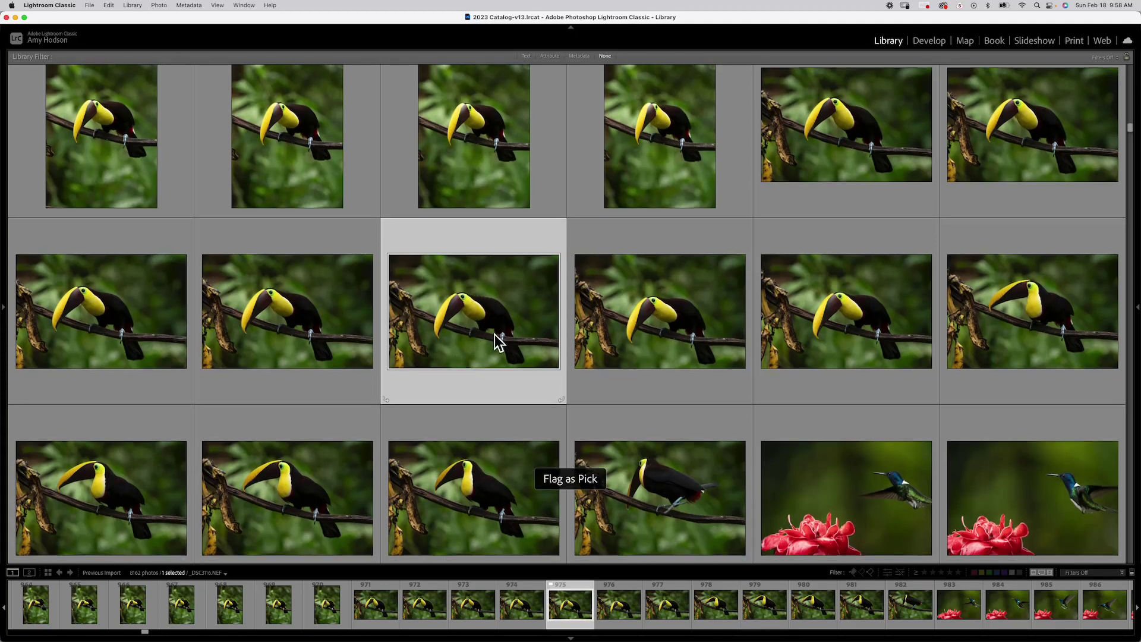
{"action": "scroll", "coordinate": [494, 334], "scroll_direction": "down", "scroll_amount": 1}
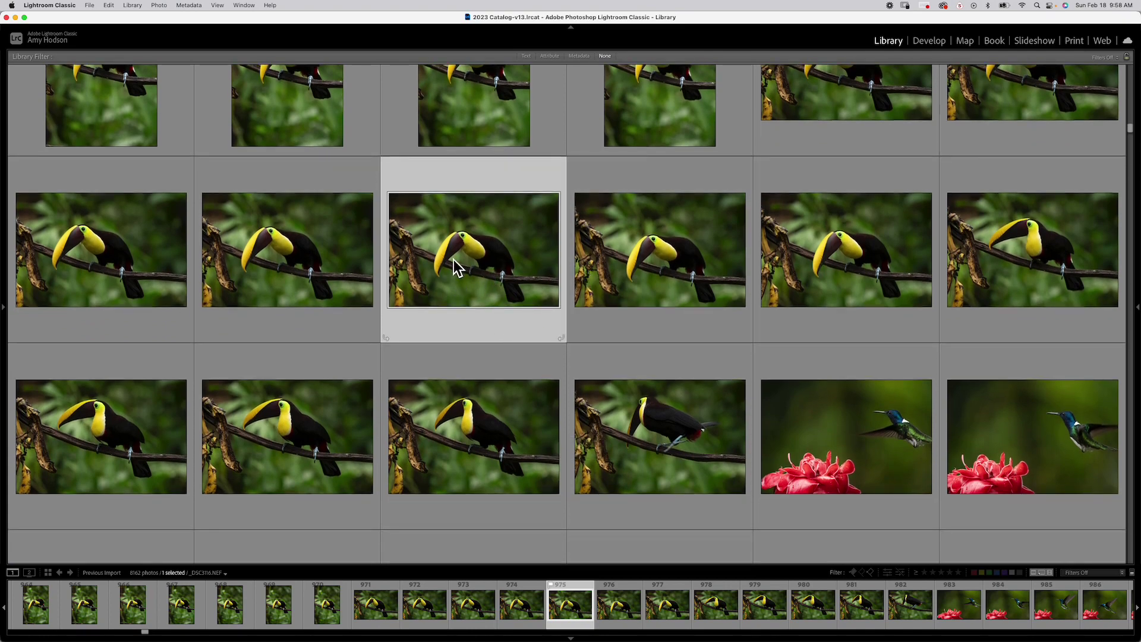
{"action": "scroll", "coordinate": [451, 261], "scroll_direction": "down", "scroll_amount": 3}
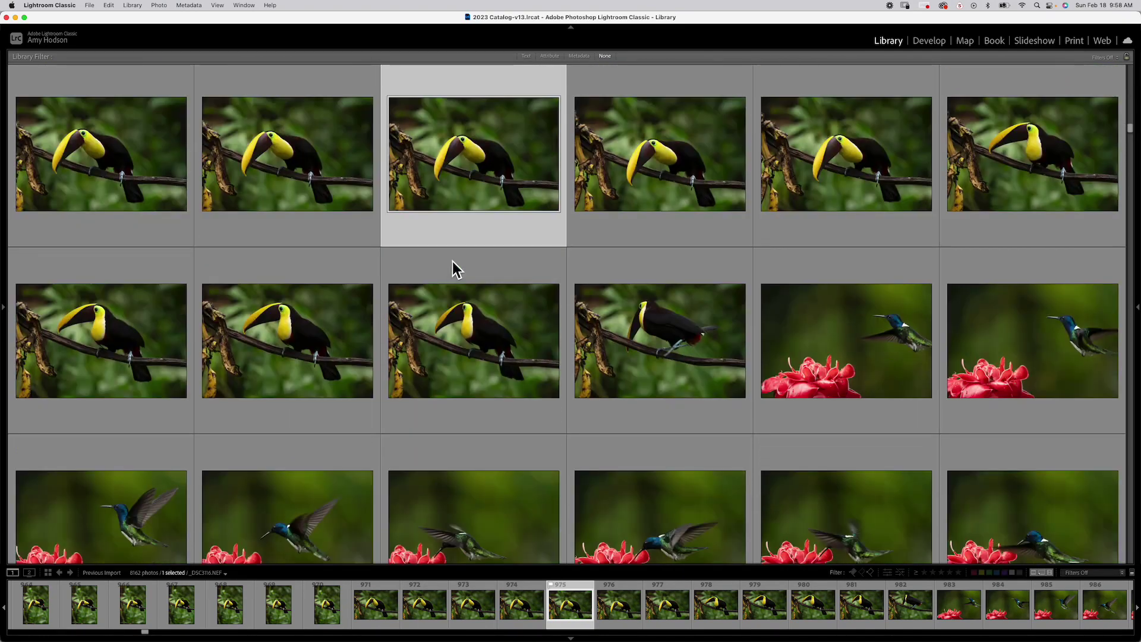
{"action": "scroll", "coordinate": [452, 262], "scroll_direction": "down", "scroll_amount": 7}
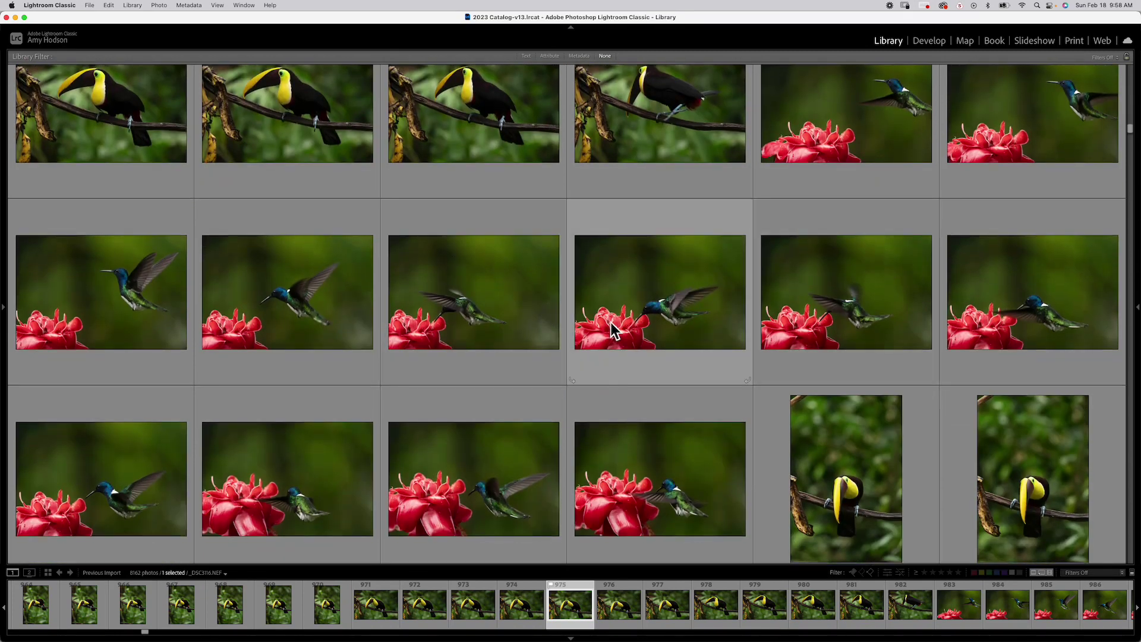
{"action": "scroll", "coordinate": [603, 490], "scroll_direction": "down", "scroll_amount": 1}
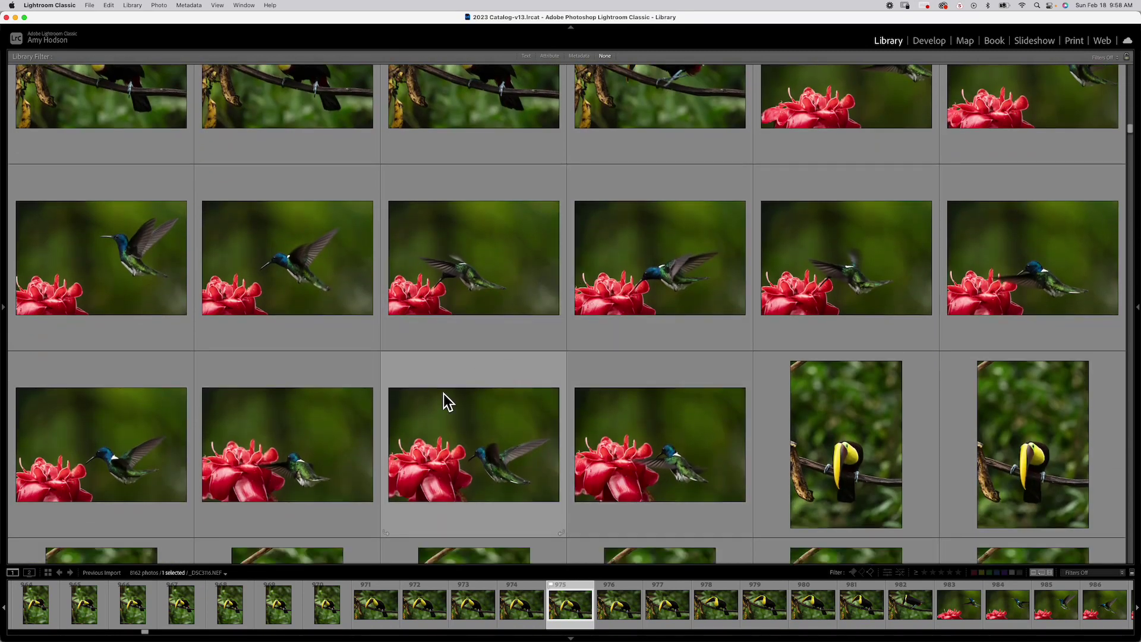
{"action": "left_click", "coordinate": [306, 259]}
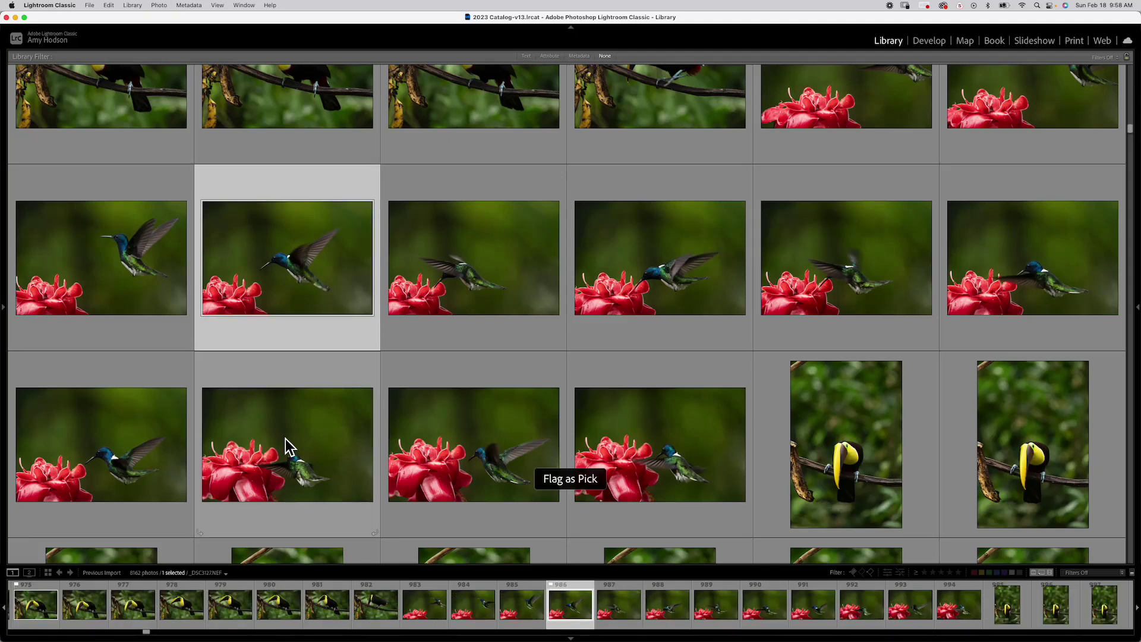
{"action": "left_click", "coordinate": [146, 269]}
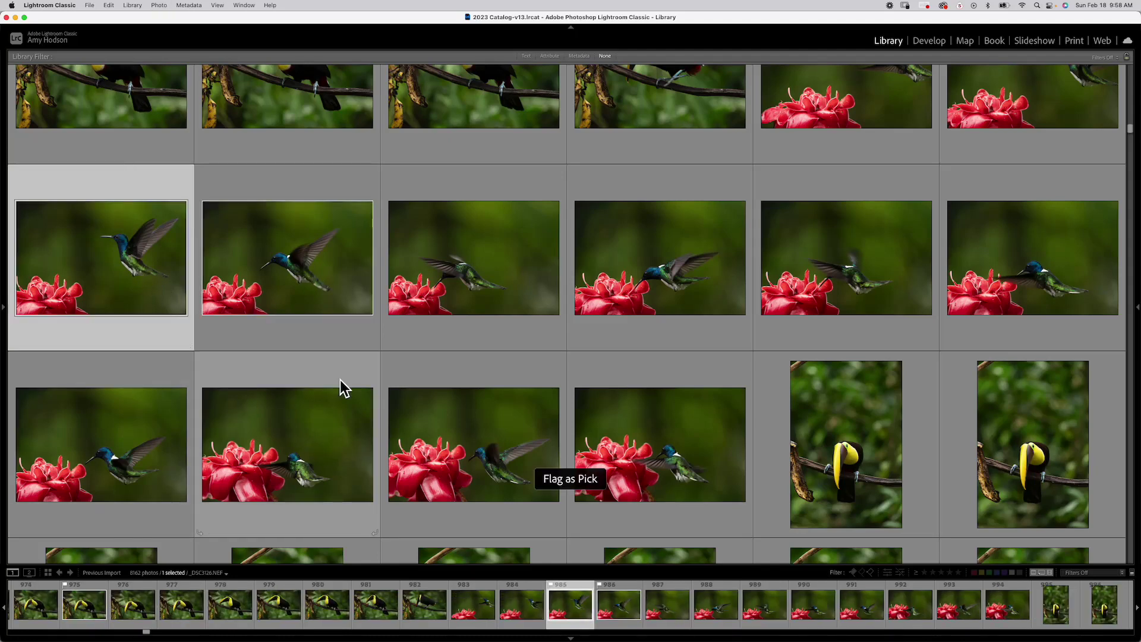
Flag _DSC3148.NEF from the later vertical toucan series as a pick
{"action": "scroll", "coordinate": [626, 325], "scroll_direction": "down", "scroll_amount": 6}
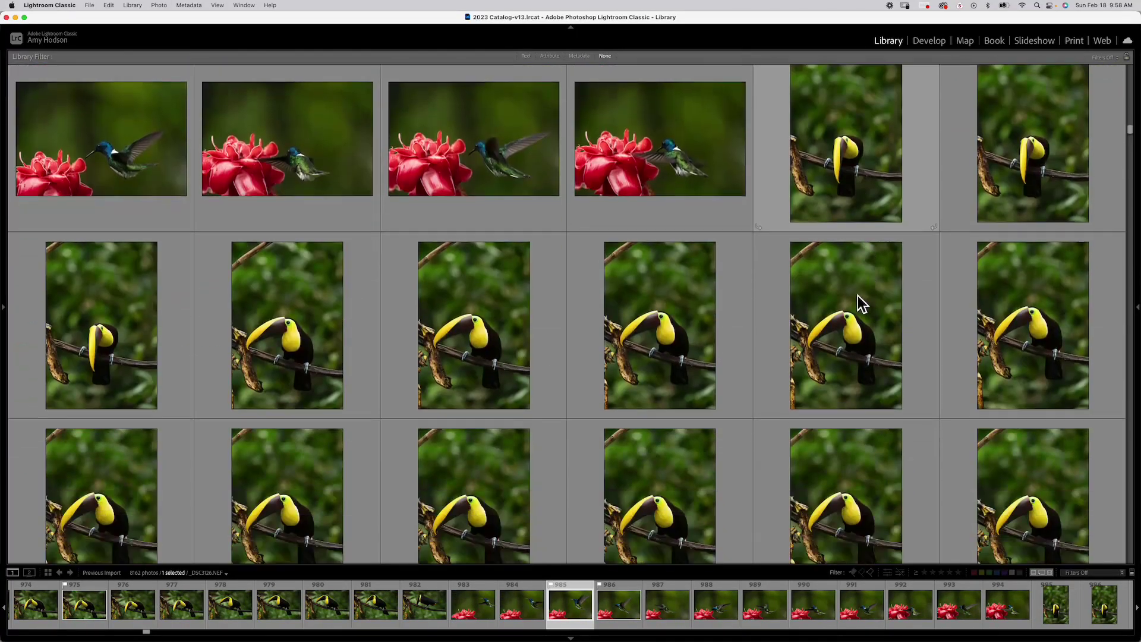
{"action": "scroll", "coordinate": [857, 294], "scroll_direction": "down", "scroll_amount": 1}
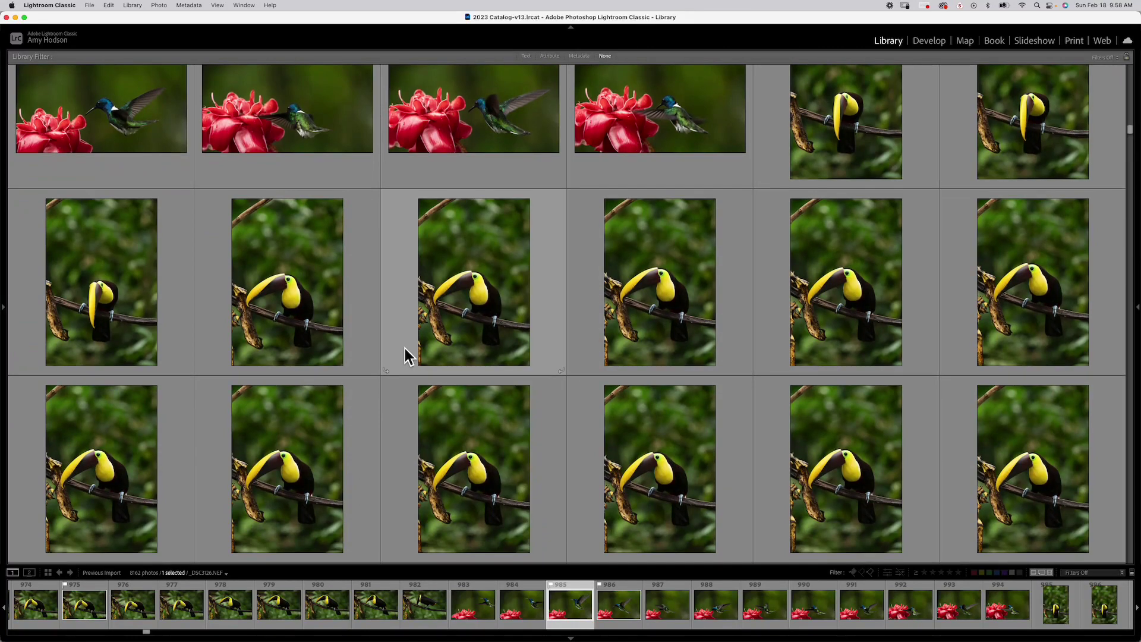
{"action": "scroll", "coordinate": [406, 356], "scroll_direction": "down", "scroll_amount": 6}
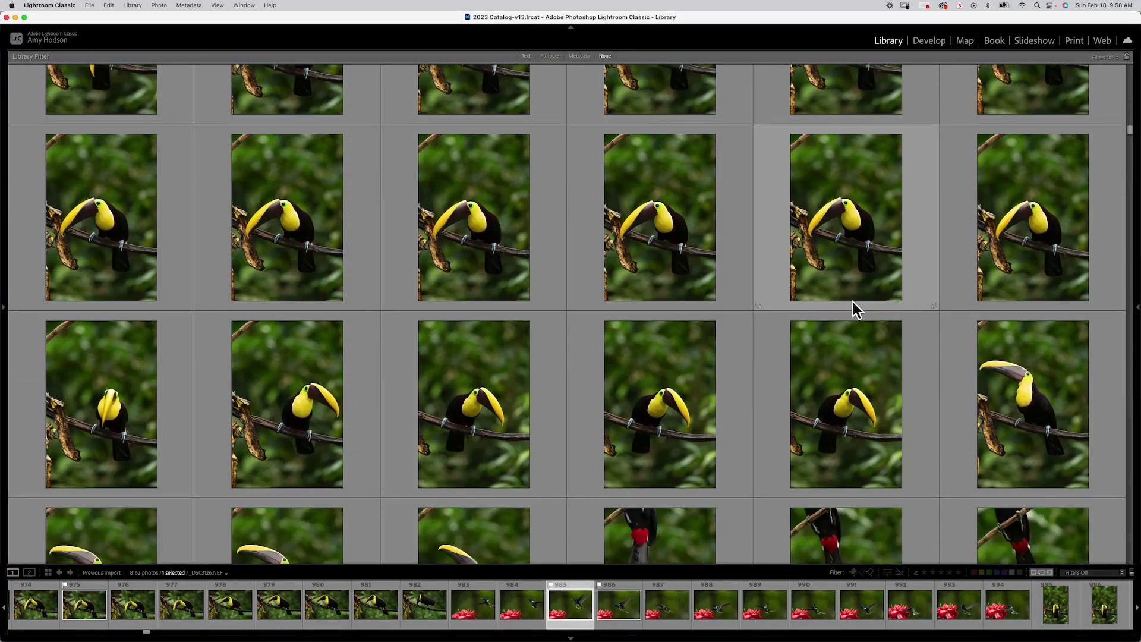
{"action": "scroll", "coordinate": [853, 301], "scroll_direction": "down", "scroll_amount": 1}
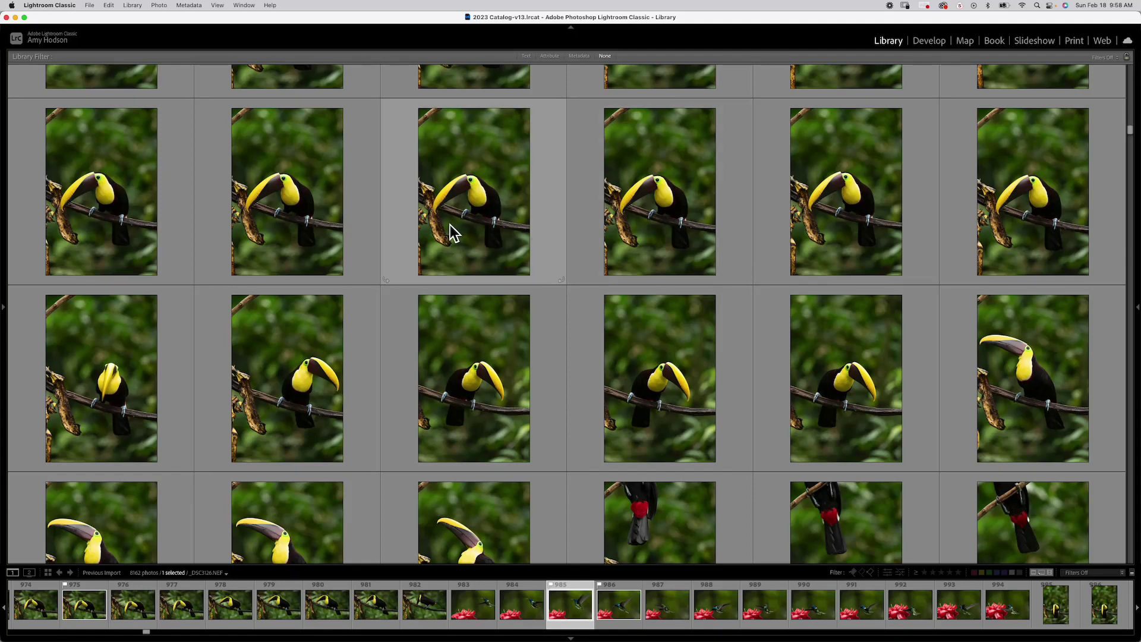
{"action": "left_click", "coordinate": [847, 212]}
{"action": "key", "text": "p"}
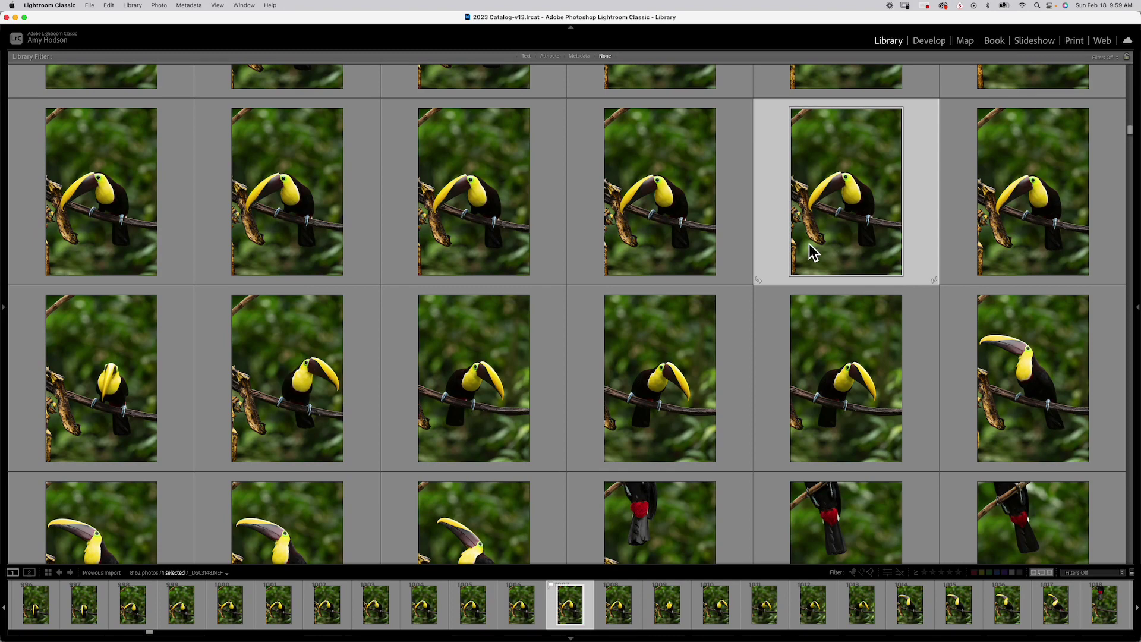
{"action": "scroll", "coordinate": [640, 230], "scroll_direction": "down", "scroll_amount": 5}
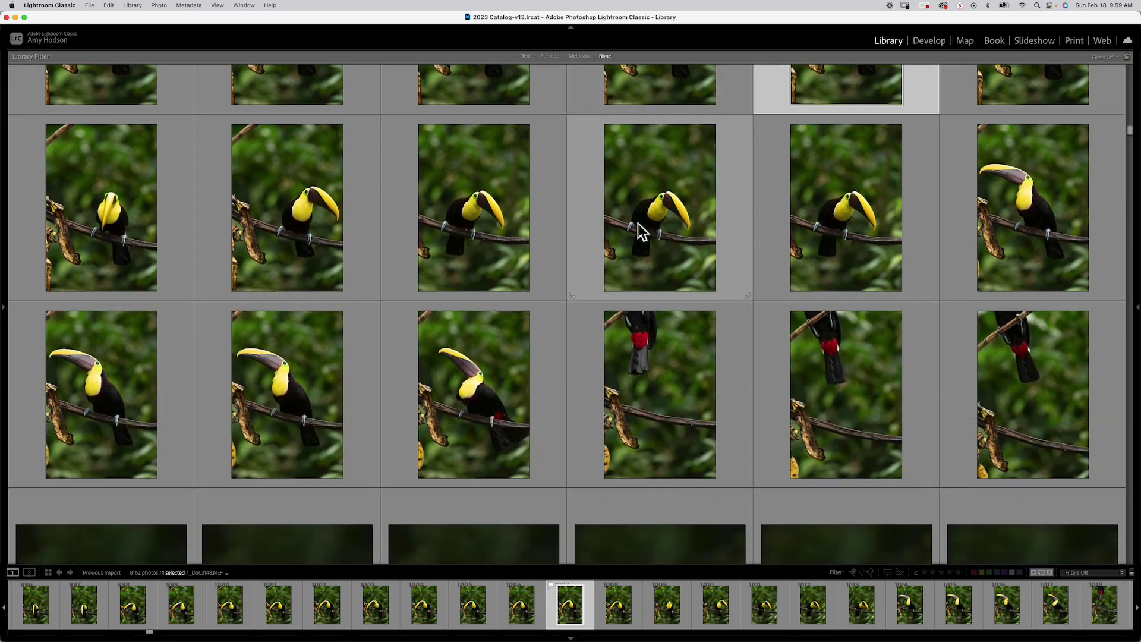
Browse the hummingbird series at the red flowers and the perched birds after them for further shots worth flagging
{"action": "scroll", "coordinate": [635, 223], "scroll_direction": "down", "scroll_amount": 5}
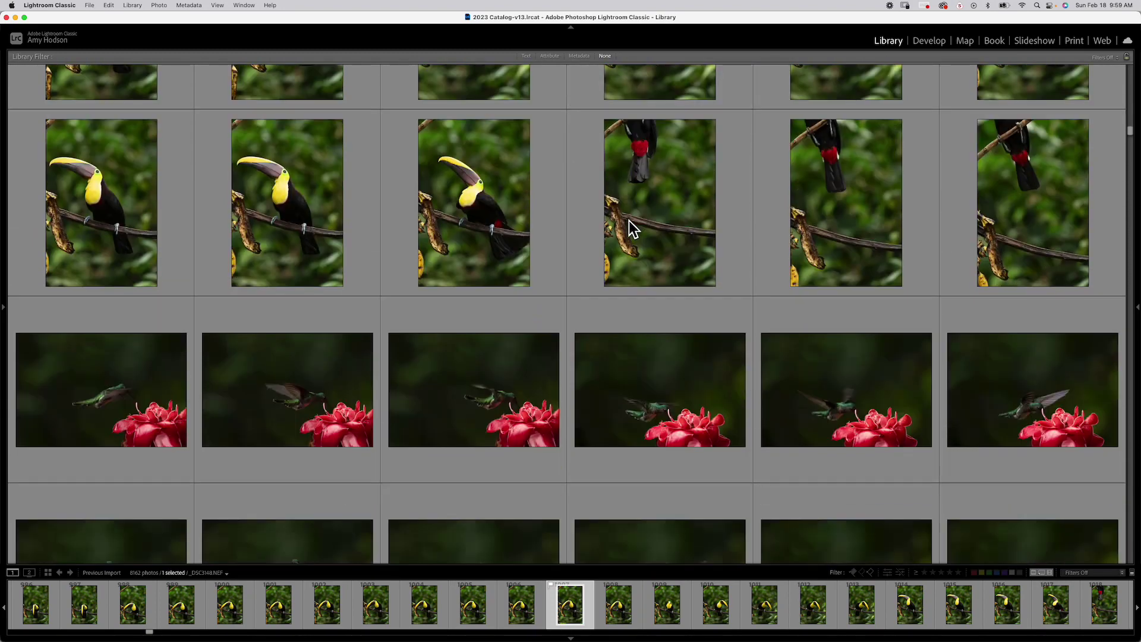
{"action": "scroll", "coordinate": [629, 221], "scroll_direction": "down", "scroll_amount": 5}
{"action": "scroll", "coordinate": [628, 223], "scroll_direction": "down", "scroll_amount": 2}
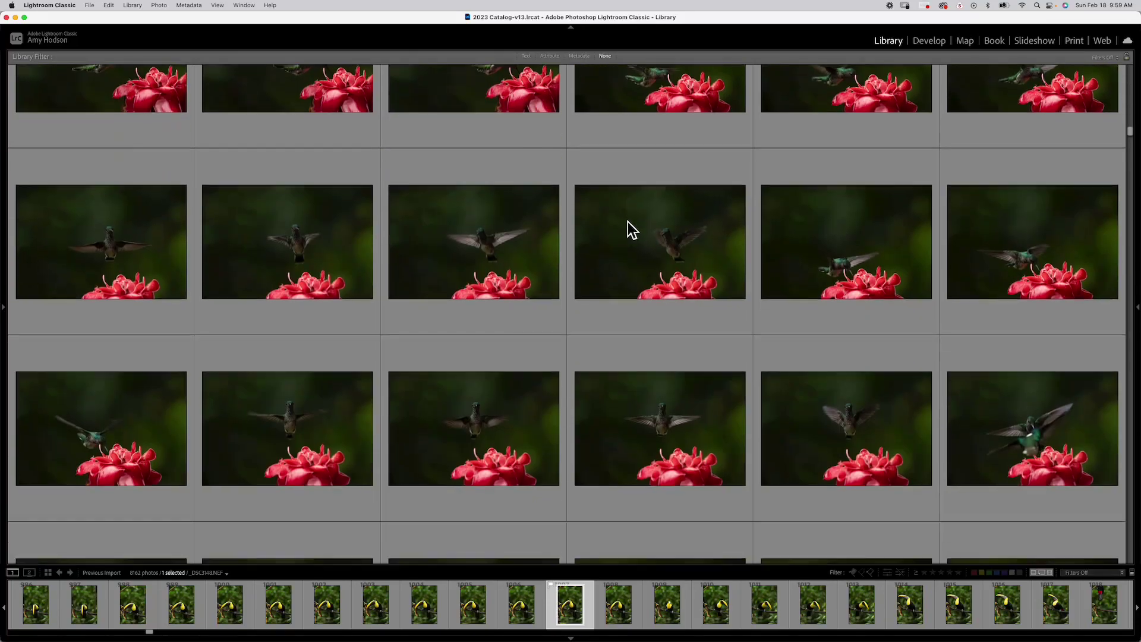
{"action": "scroll", "coordinate": [627, 222], "scroll_direction": "down", "scroll_amount": 8}
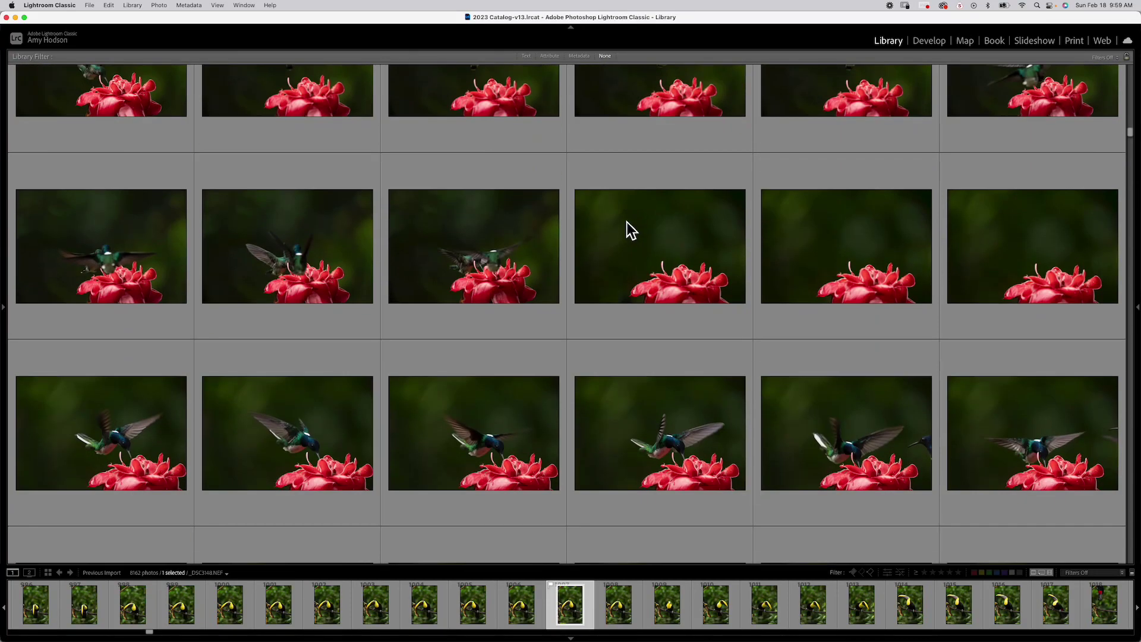
{"action": "scroll", "coordinate": [626, 222], "scroll_direction": "down", "scroll_amount": 10}
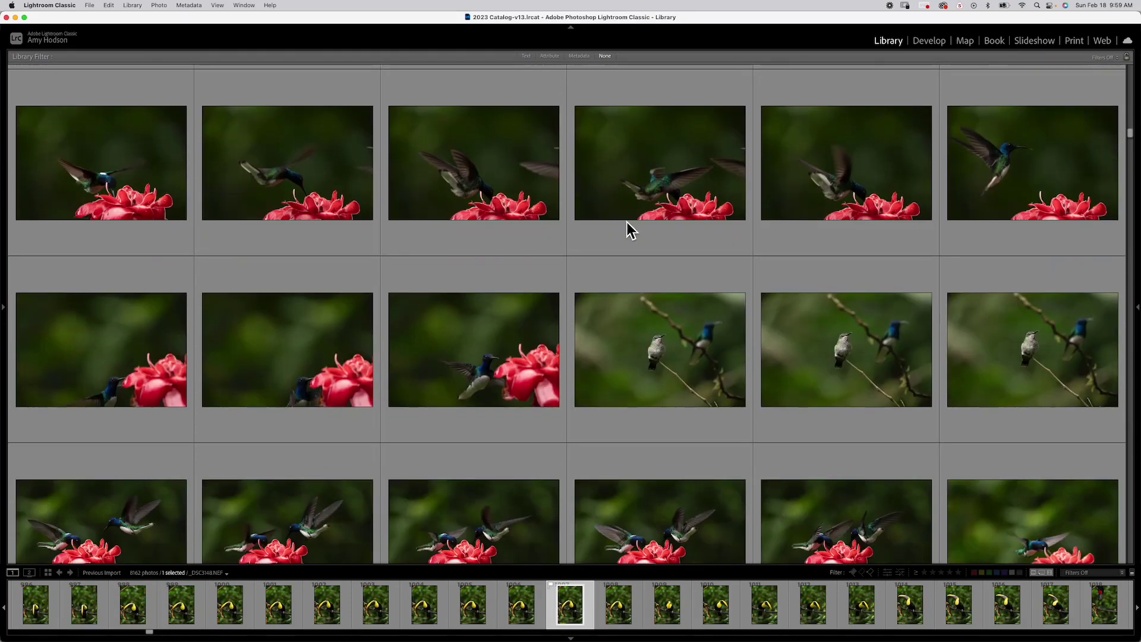
{"action": "scroll", "coordinate": [627, 222], "scroll_direction": "down", "scroll_amount": 10}
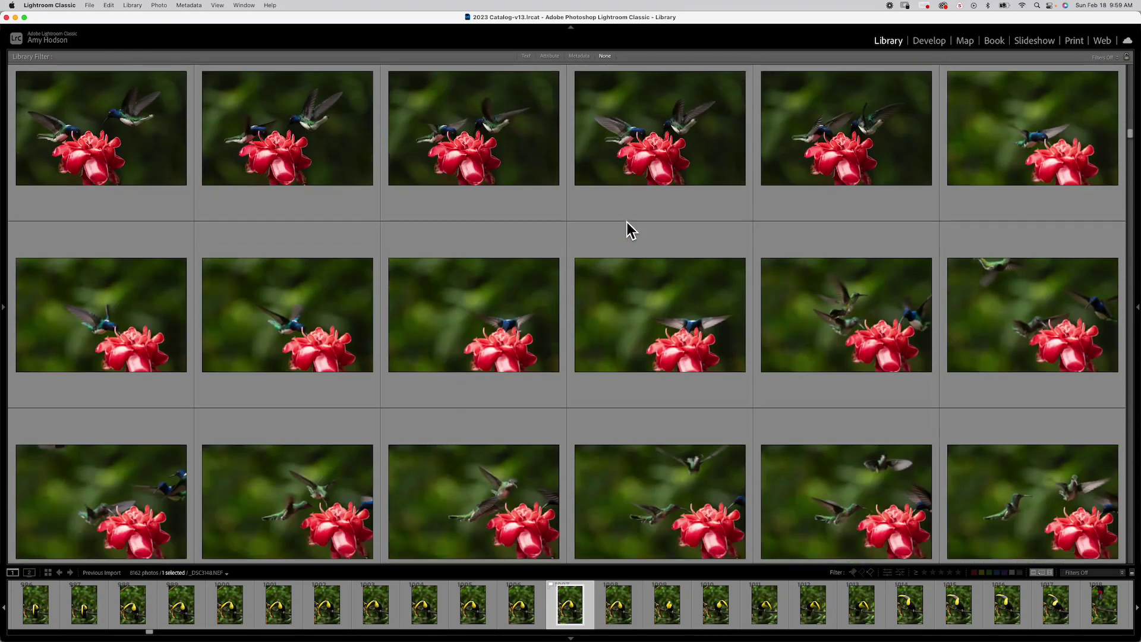
{"action": "scroll", "coordinate": [626, 223], "scroll_direction": "down", "scroll_amount": 10}
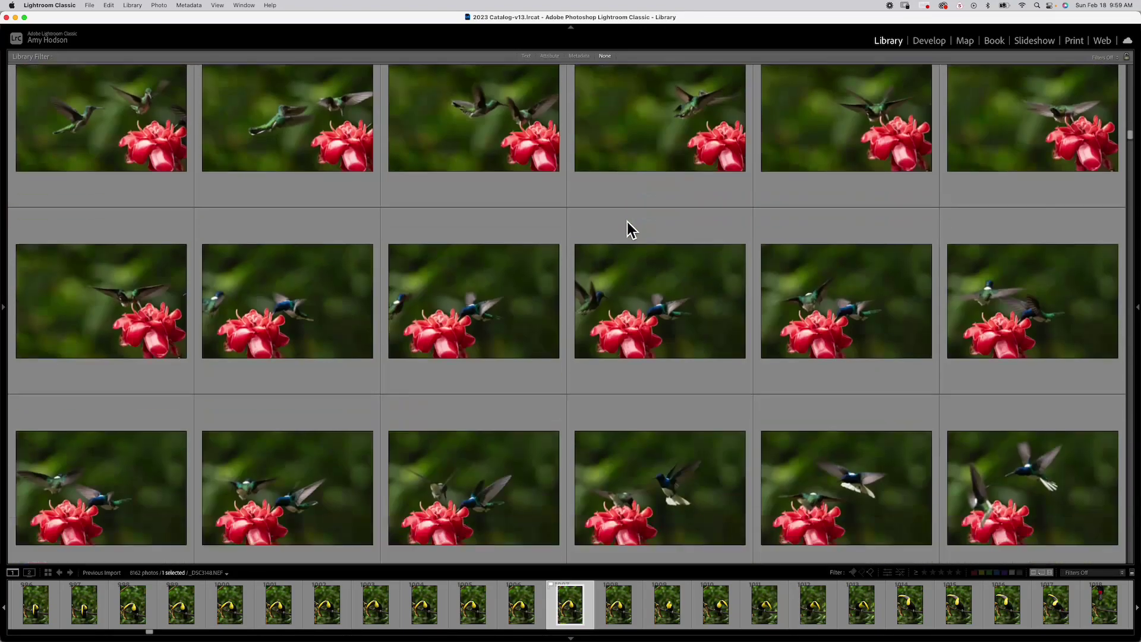
{"action": "scroll", "coordinate": [626, 222], "scroll_direction": "down", "scroll_amount": 10}
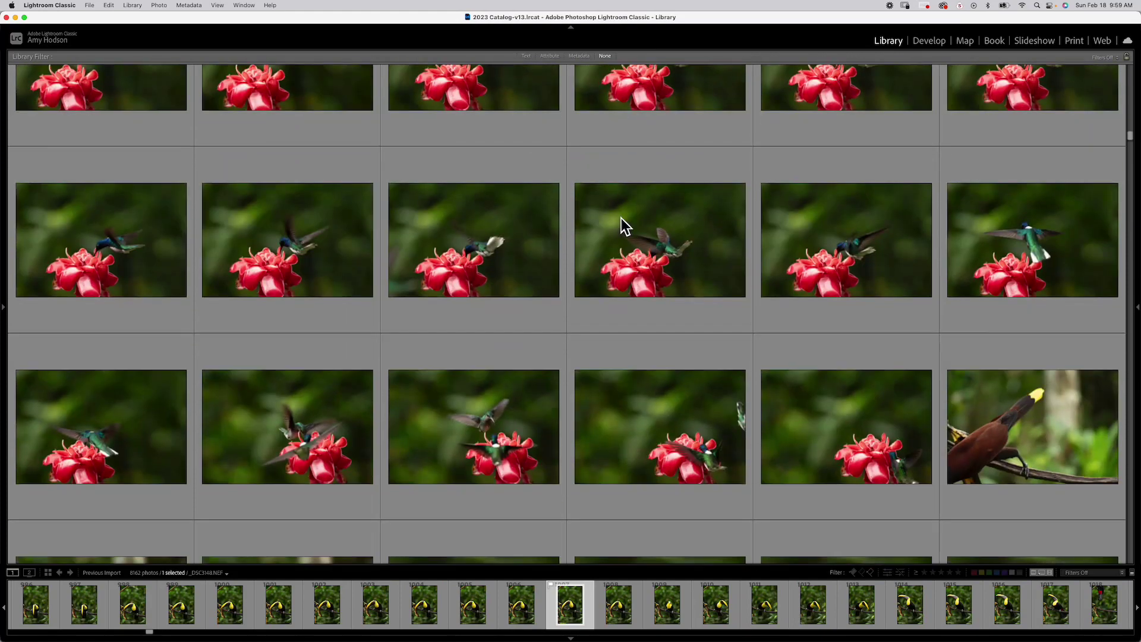
{"action": "scroll", "coordinate": [621, 225], "scroll_direction": "down", "scroll_amount": 10}
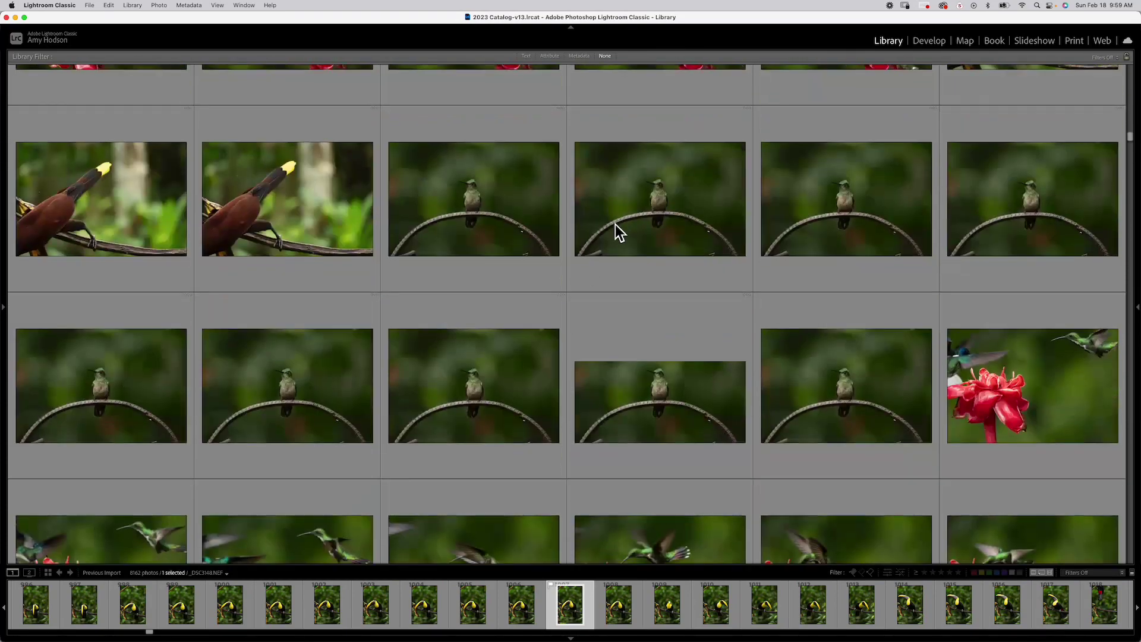
Filter the imported photos with the Flagged preset so only the picks are shown
{"action": "left_click", "coordinate": [1089, 575]}
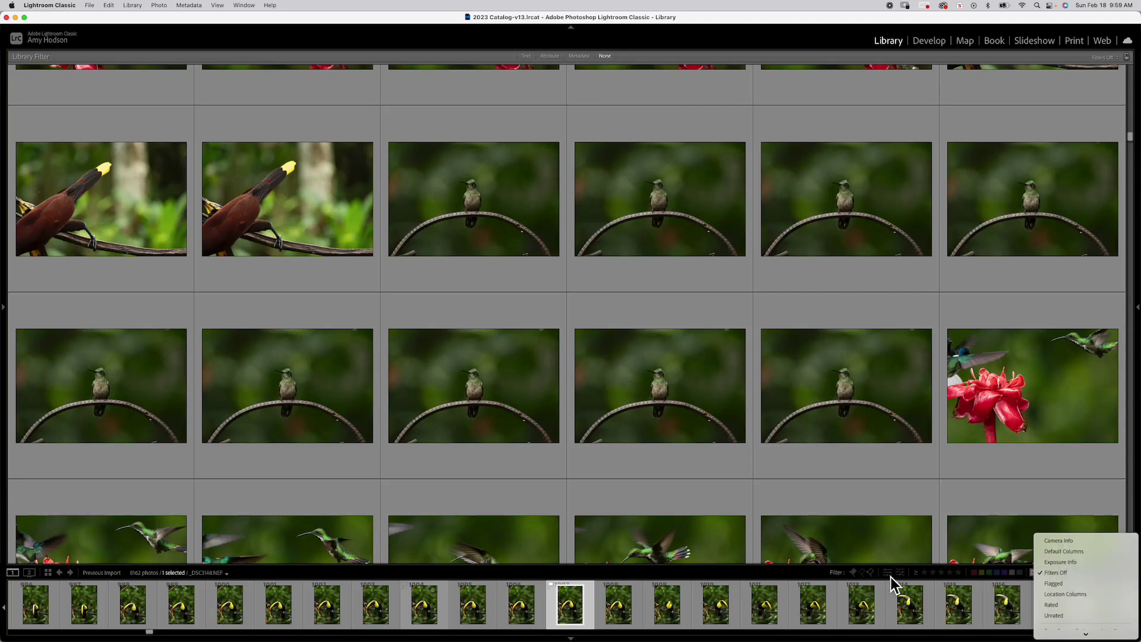
{"action": "left_click", "coordinate": [1064, 574]}
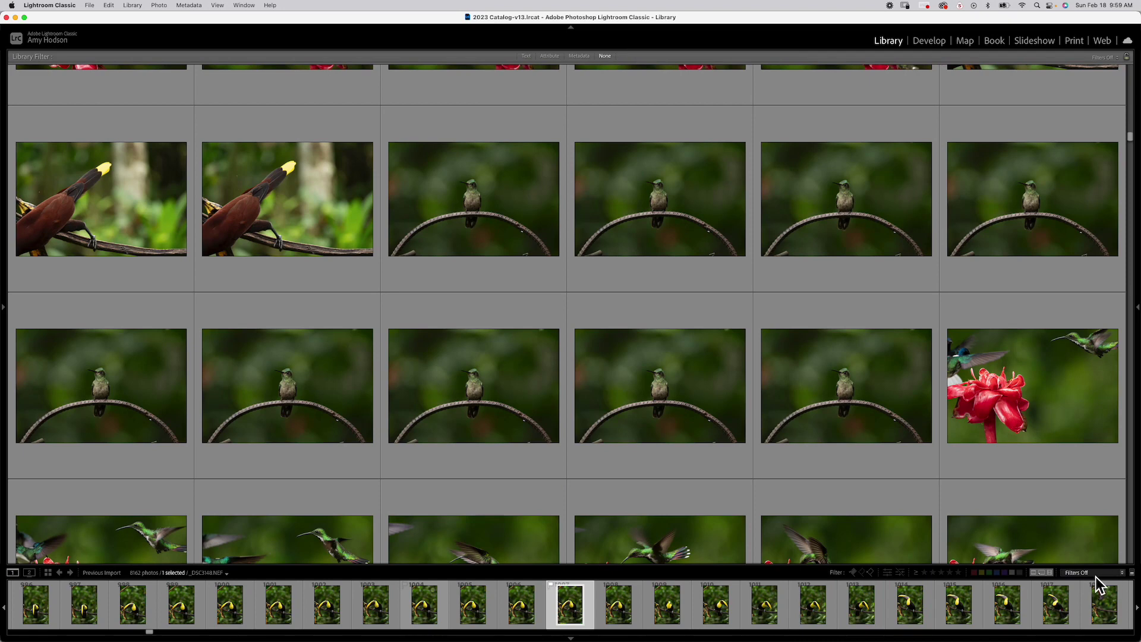
{"action": "left_click", "coordinate": [1093, 574]}
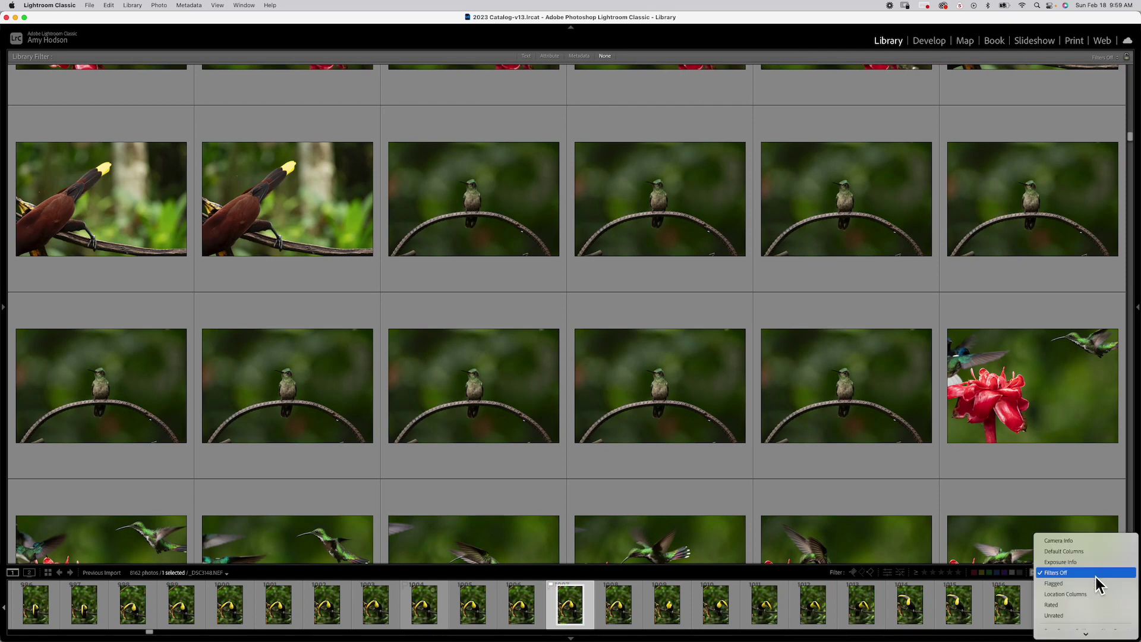
{"action": "left_click", "coordinate": [1065, 586]}
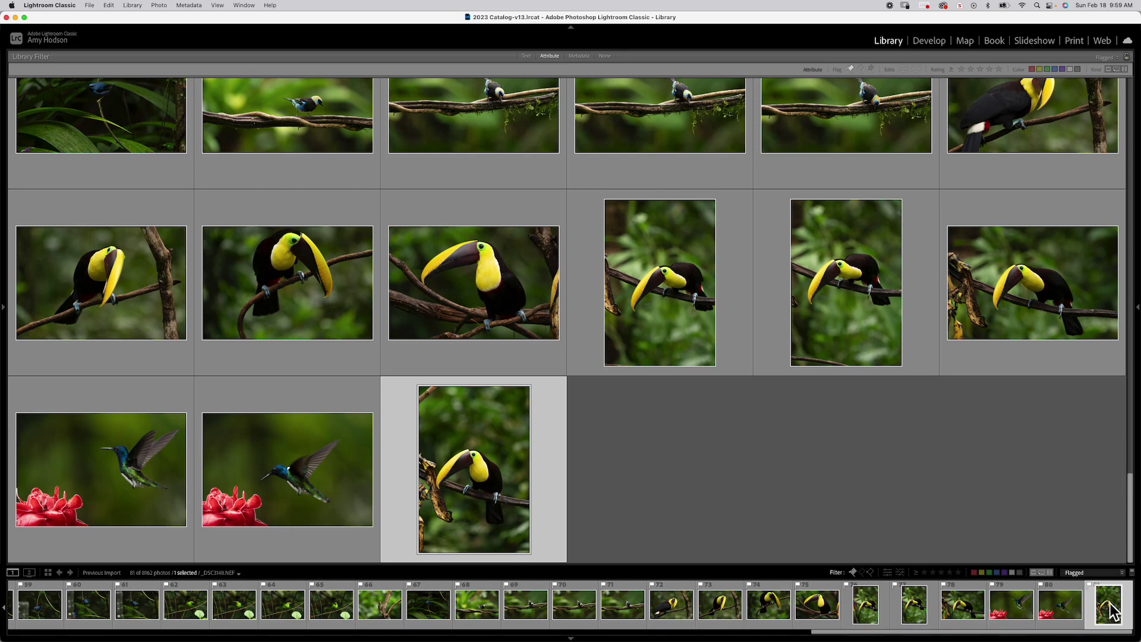
Compare the last ten flagged photos side by side in Survey view and remove the two hummingbird shots from the comparison
{"action": "left_click", "coordinate": [668, 612], "text": "shift"}
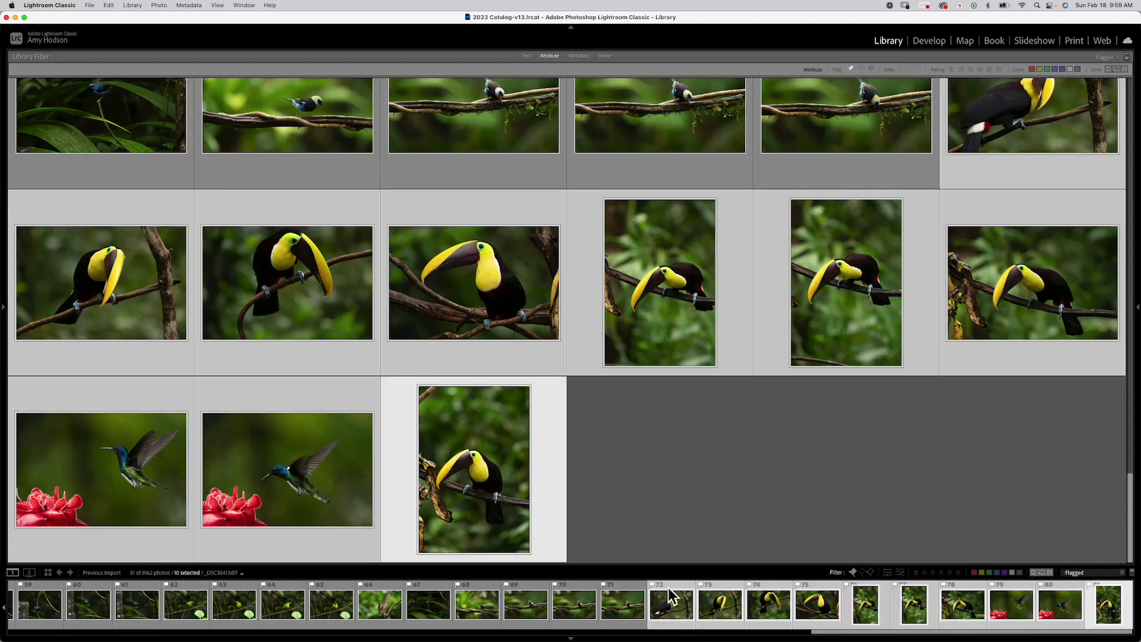
{"action": "key", "text": "n"}
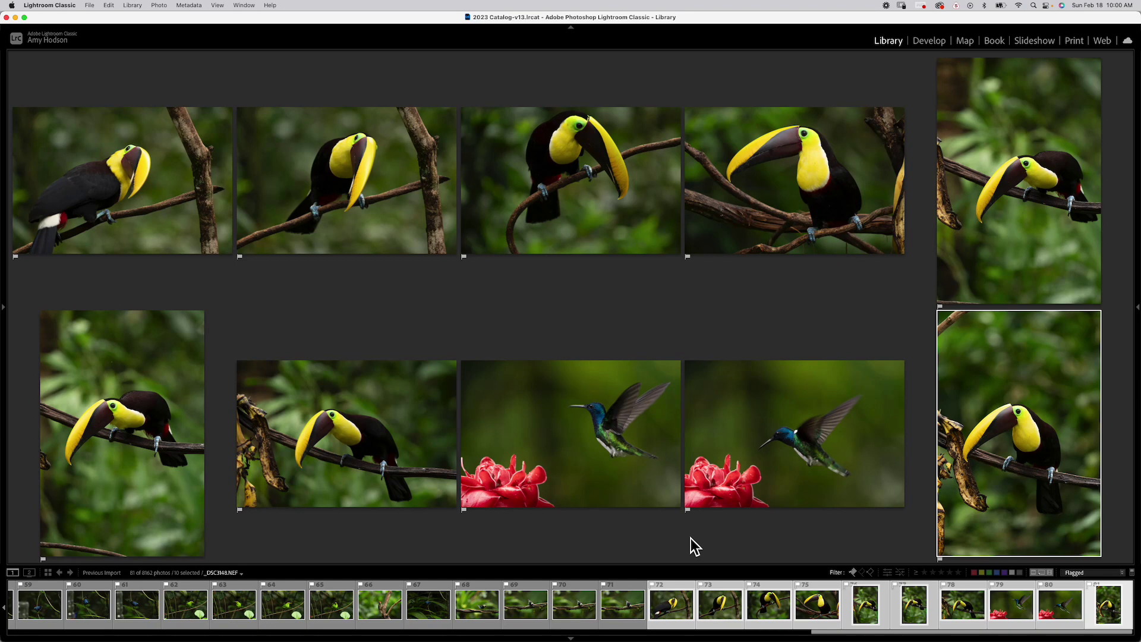
{"action": "mouse_move", "coordinate": [674, 512]}
{"action": "left_click", "coordinate": [676, 504]}
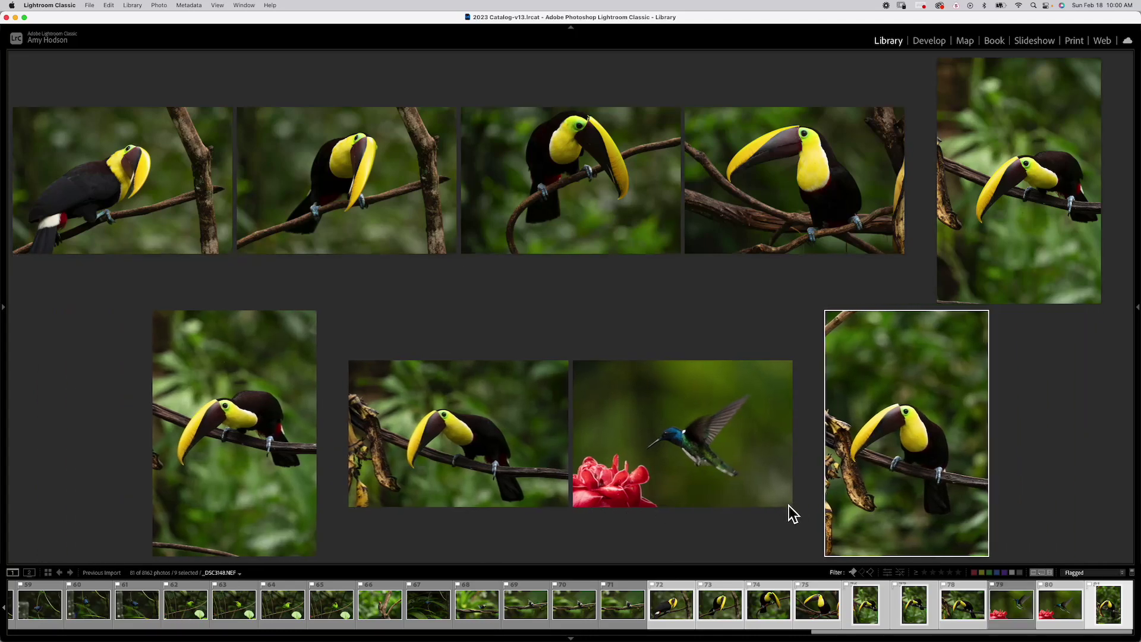
{"action": "left_click", "coordinate": [790, 505]}
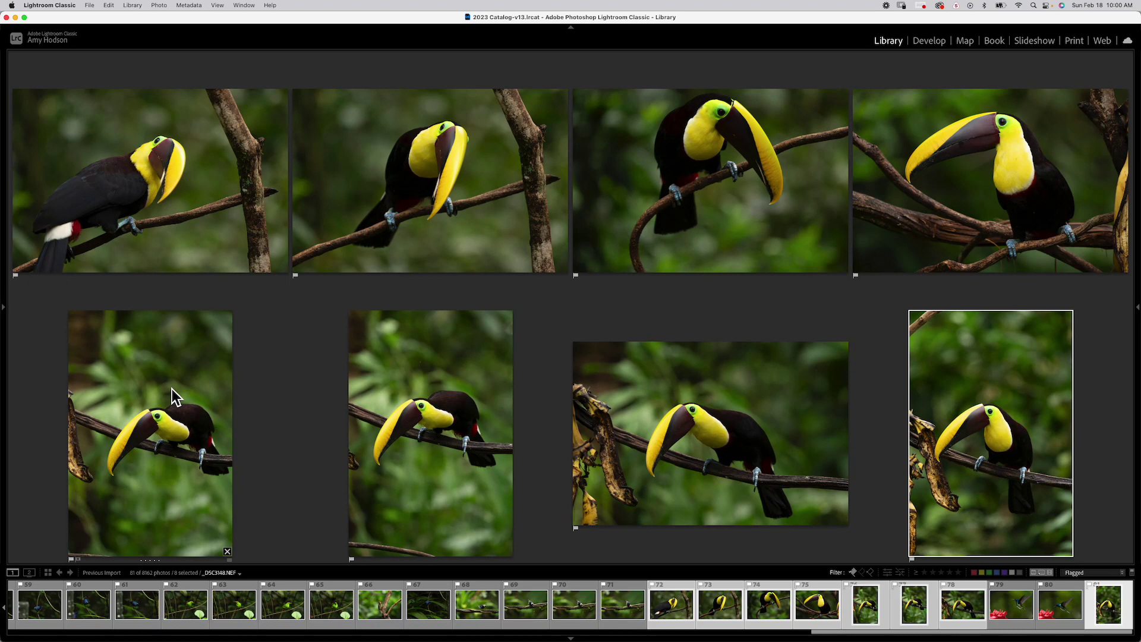
Rate the vertical toucan photo _DSC3103.NEF five stars and mark _DSC3062.NEF, the toucan on the curved branch, as rejected
{"action": "left_click", "coordinate": [457, 424]}
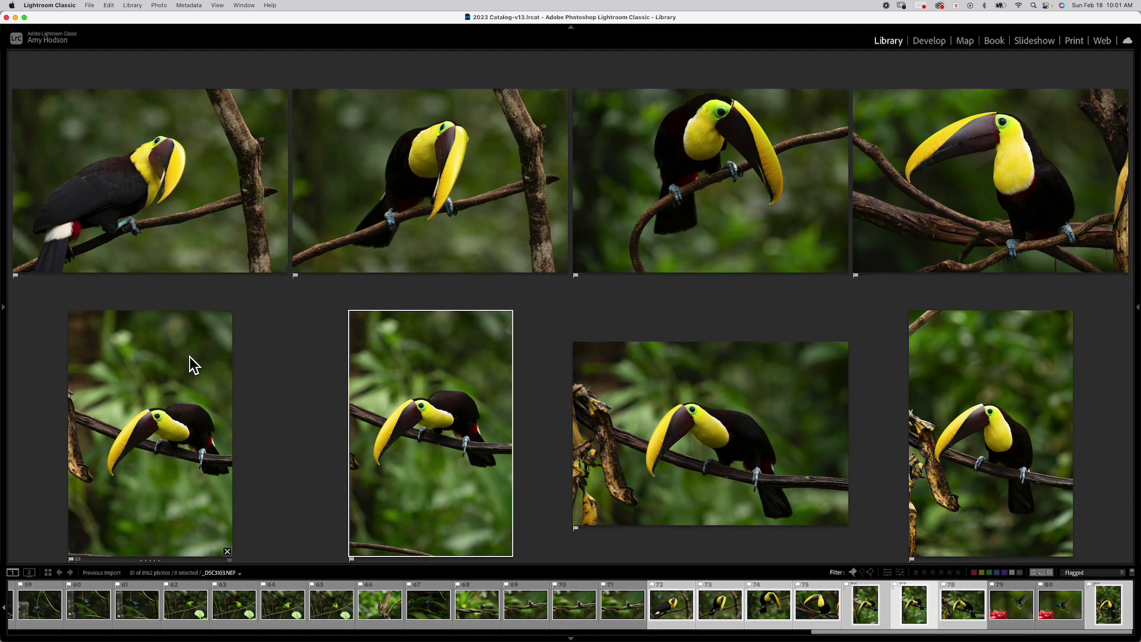
{"action": "key", "text": "5"}
{"action": "left_click", "coordinate": [742, 155]}
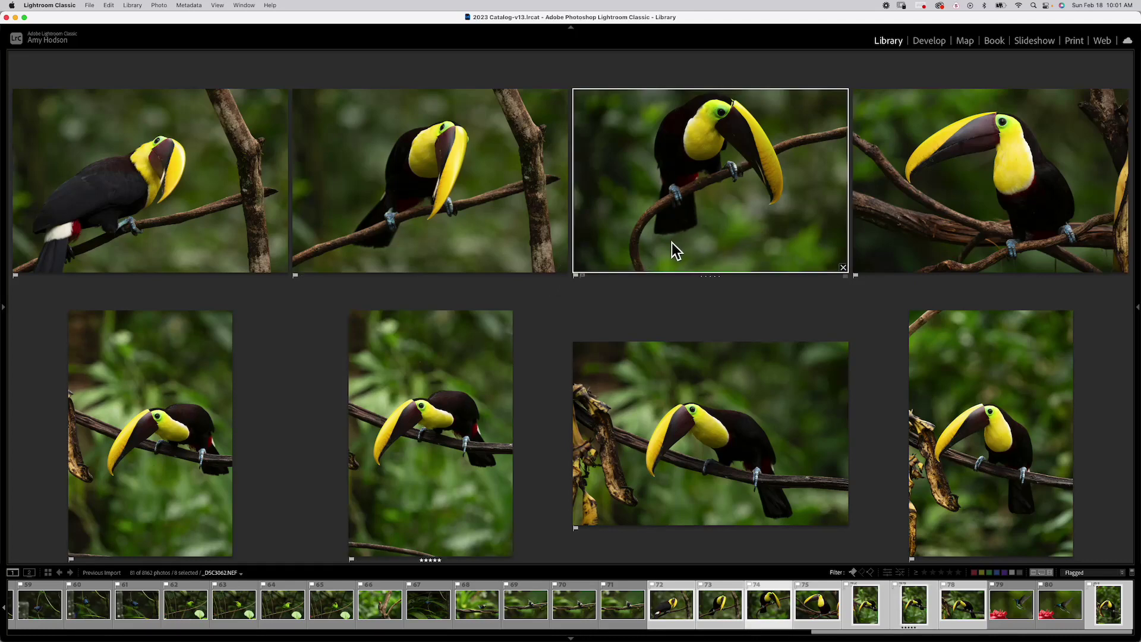
{"action": "key", "text": "u"}
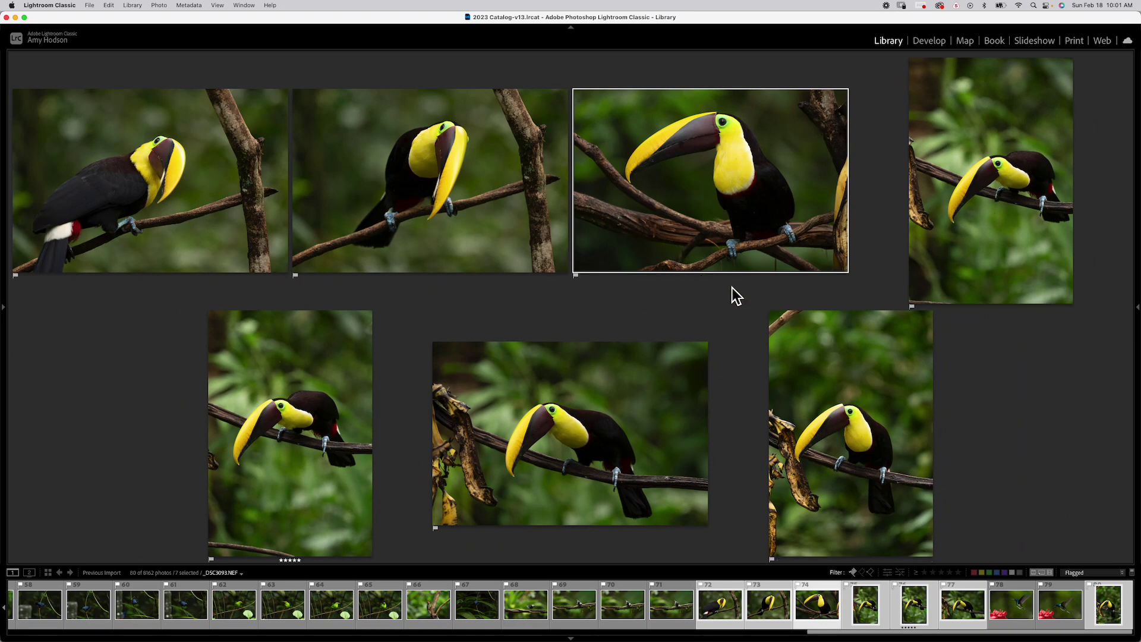
Turn the filters off and view the rejected toucan photo _DSC3062.NEF among all the imported photos
{"action": "left_click", "coordinate": [1083, 572]}
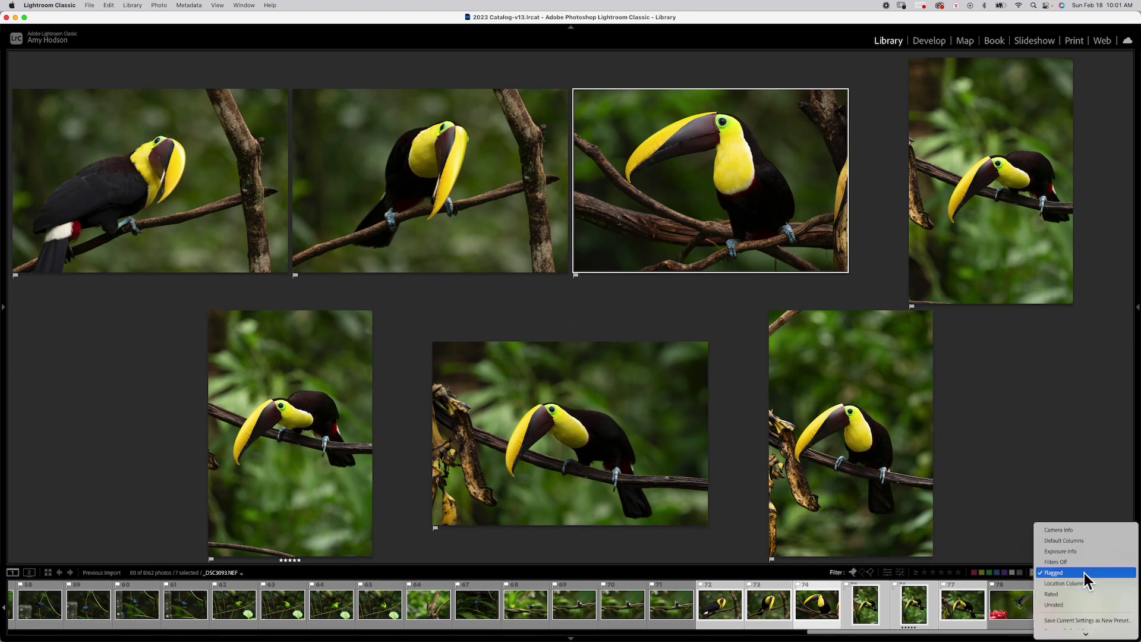
{"action": "left_click", "coordinate": [1065, 563]}
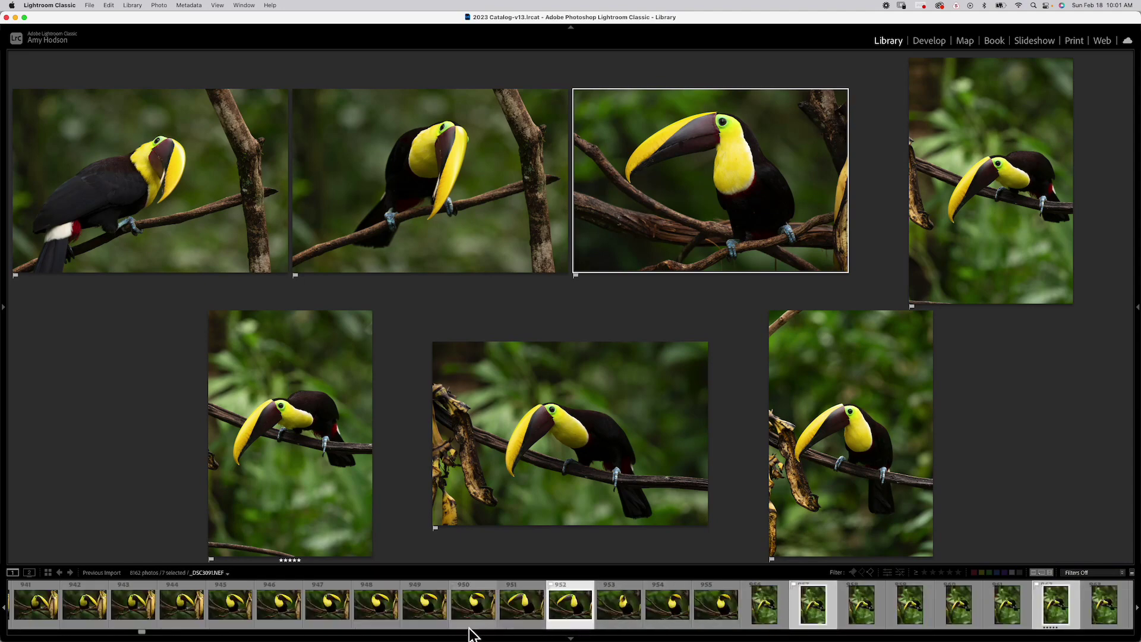
{"action": "left_click_drag", "start_coordinate": [144, 634], "coordinate": [138, 635]}
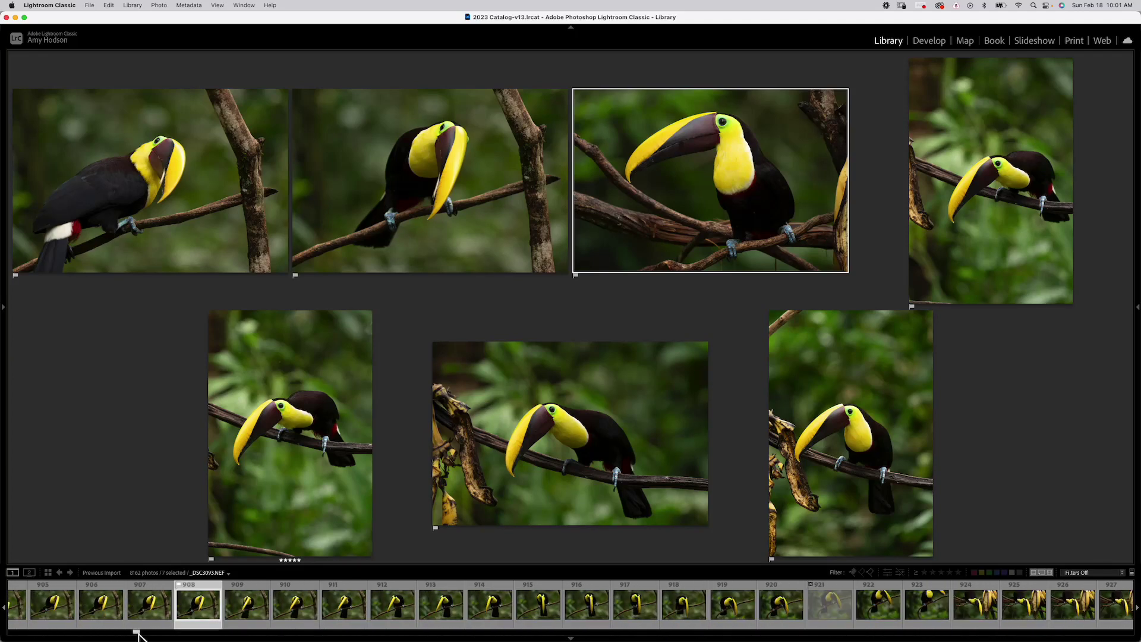
{"action": "left_click", "coordinate": [836, 612]}
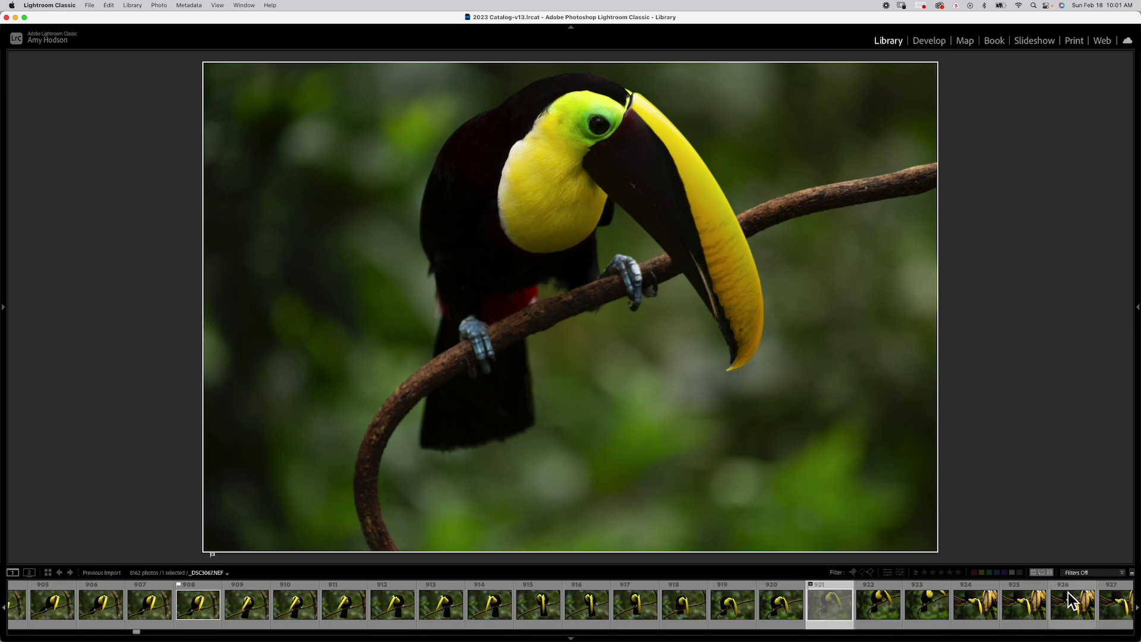
Reapply the Flagged filter and go to the last picks in the filmstrip
{"action": "left_click", "coordinate": [1075, 572]}
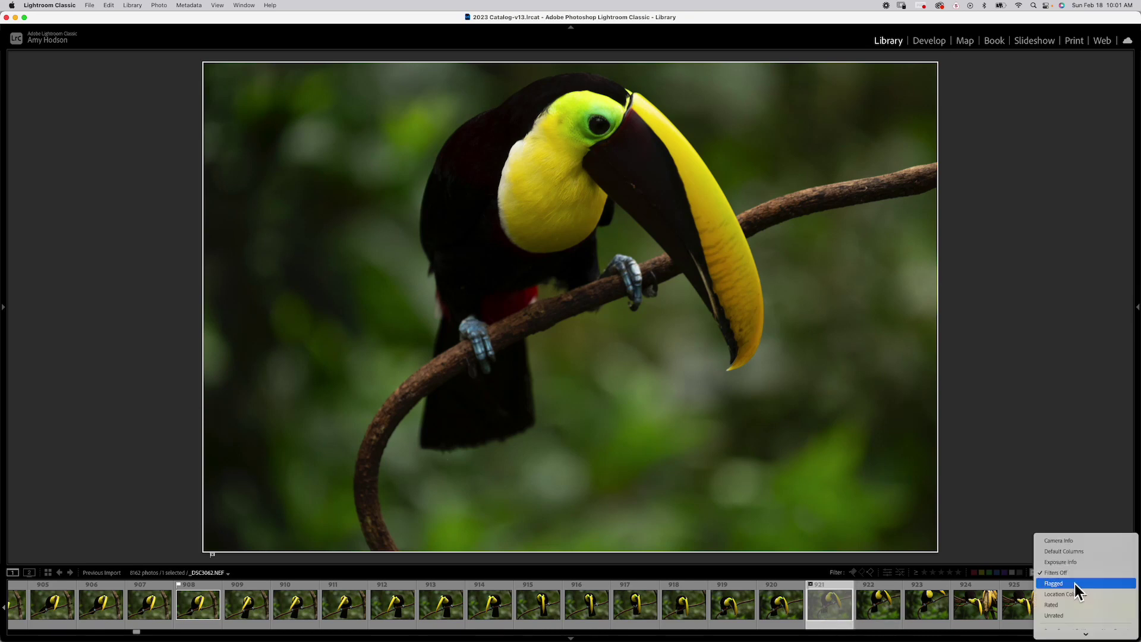
{"action": "left_click", "coordinate": [1085, 583]}
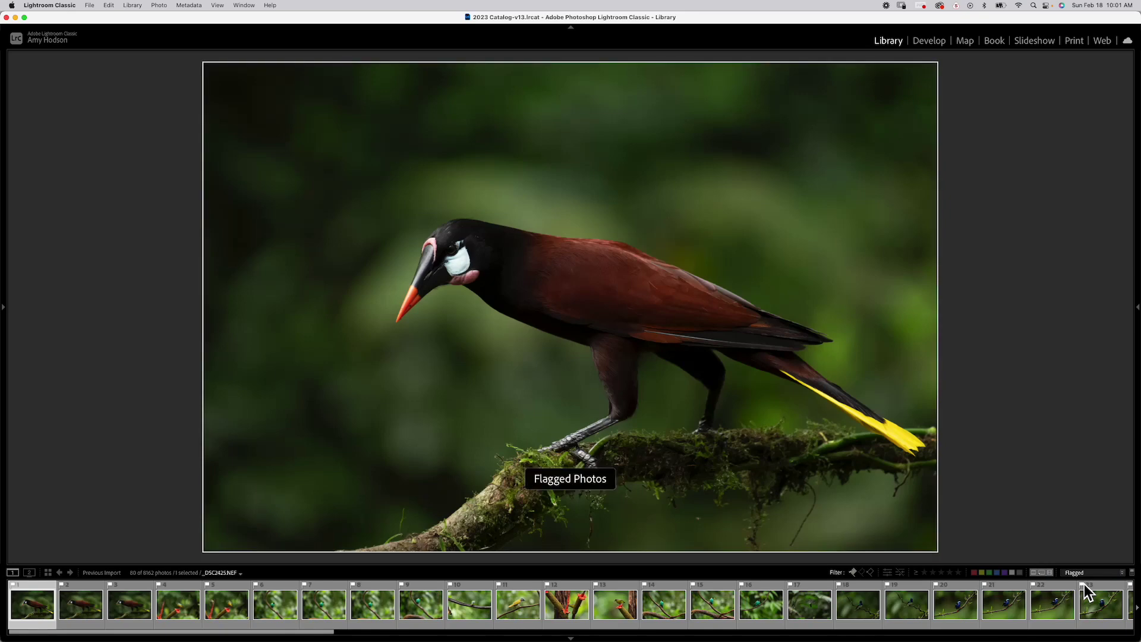
{"action": "left_click", "coordinate": [779, 630]}
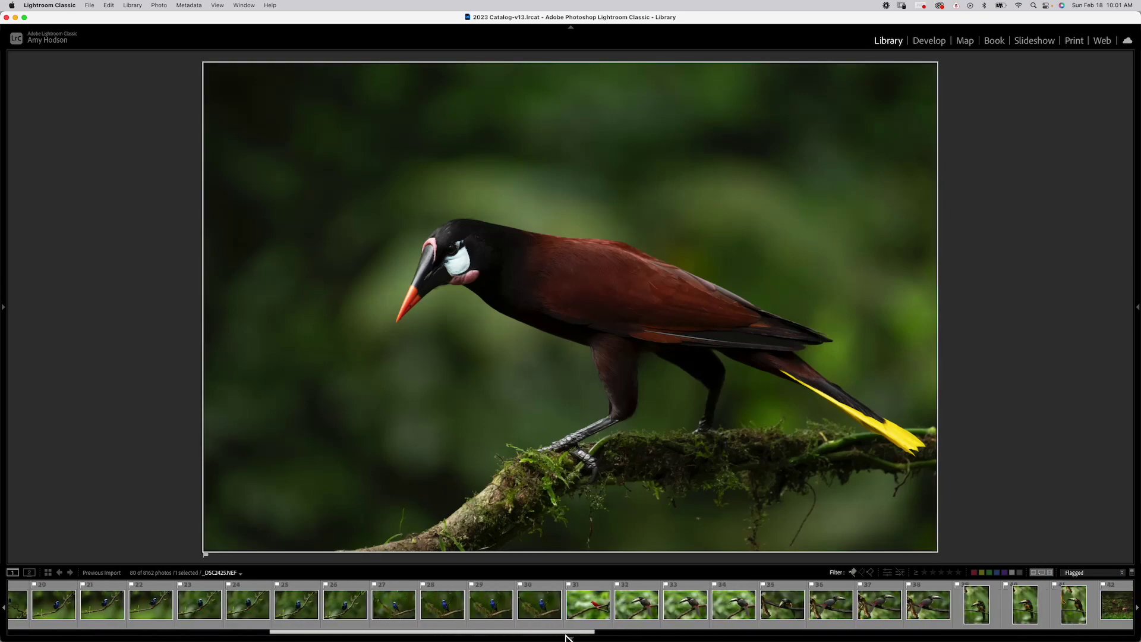
{"action": "left_click_drag", "start_coordinate": [778, 630], "coordinate": [1111, 630]}
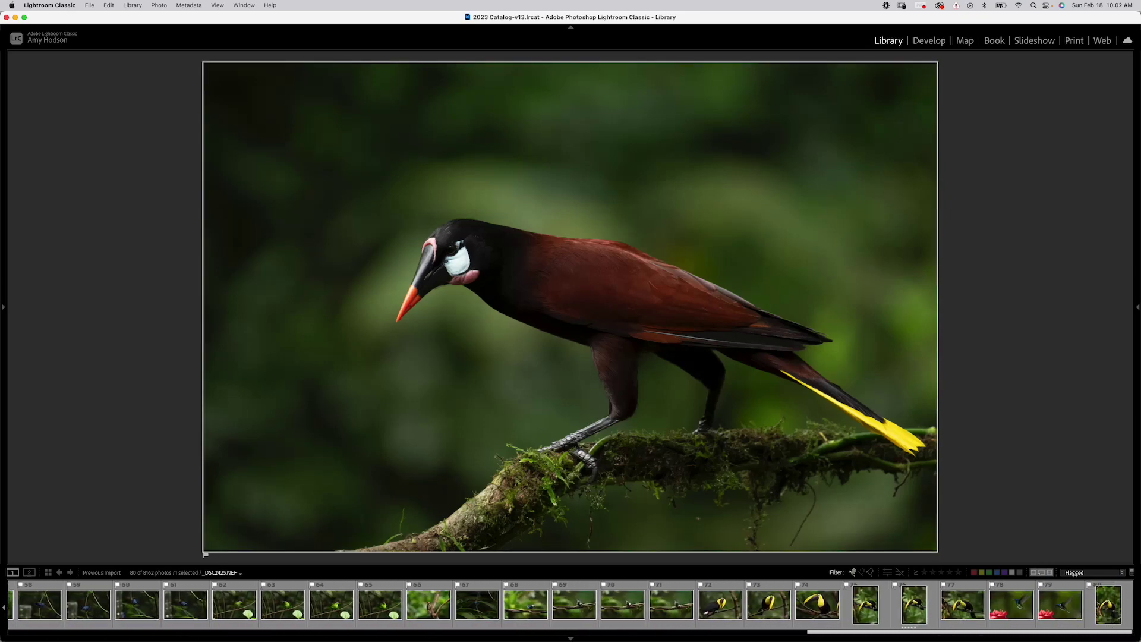
Survey the last nine flagged photos together and drop both hummingbird shots, leaving only the toucans to compare
{"action": "left_click", "coordinate": [726, 612]}
{"action": "left_click", "coordinate": [1107, 604], "text": "shift"}
{"action": "key", "text": "n"}
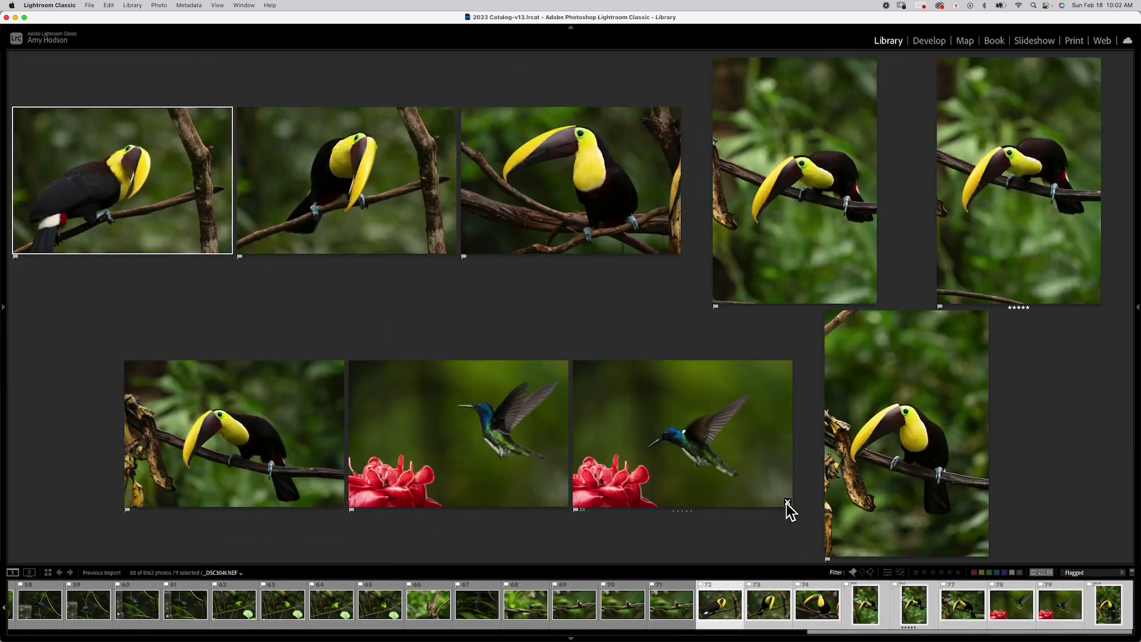
{"action": "left_click", "coordinate": [786, 503]}
{"action": "left_click", "coordinate": [847, 523]}
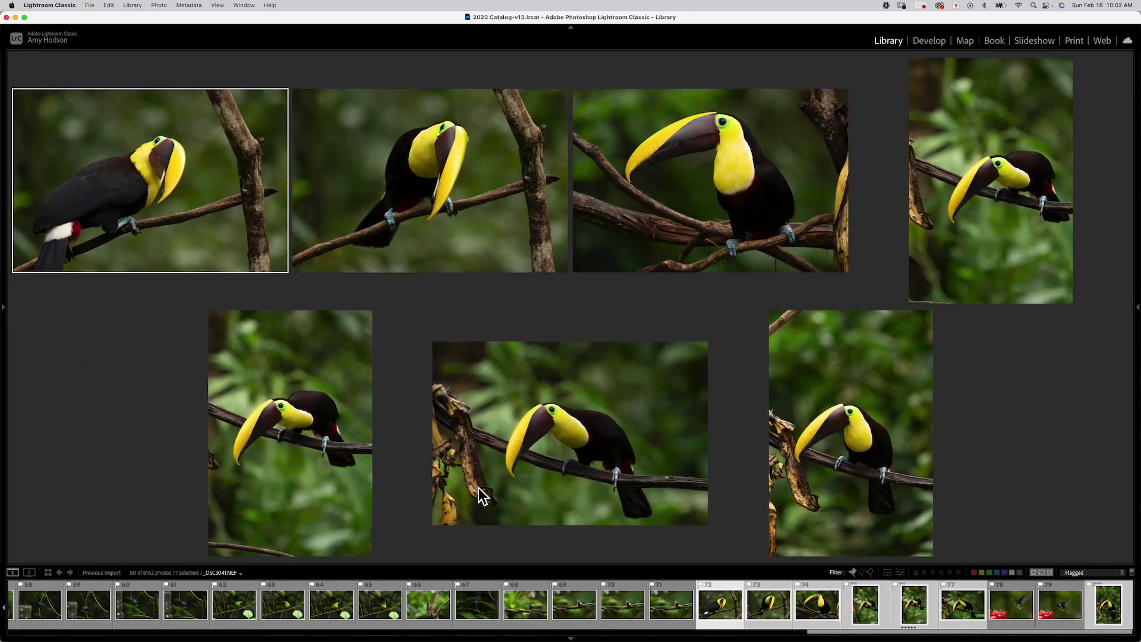
Open the five-star toucan photo _DSC3103.NEF on its own and magnify the head to check the sharpness of the eye
{"action": "double_click", "coordinate": [309, 388]}
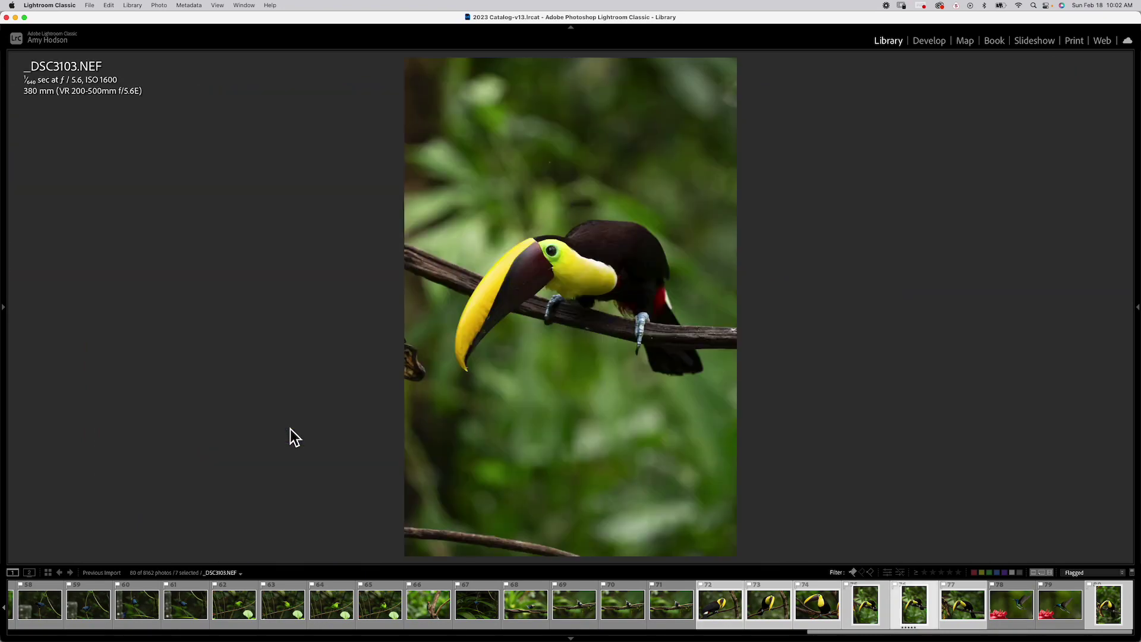
{"action": "left_click", "coordinate": [552, 261]}
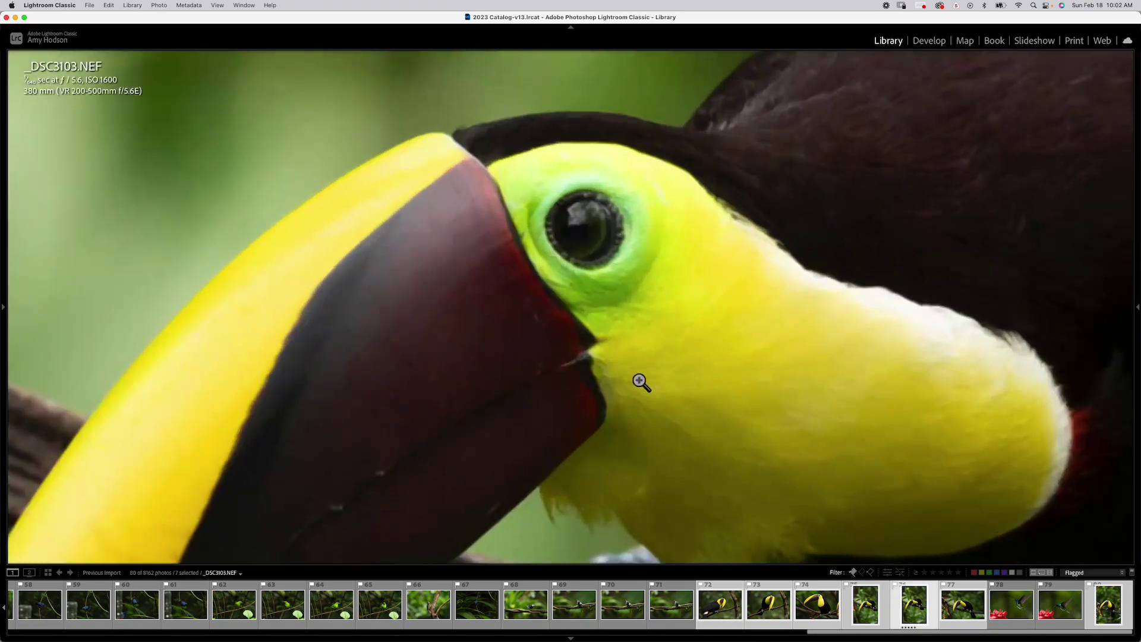
{"action": "left_click_drag", "start_coordinate": [659, 428], "coordinate": [630, 386]}
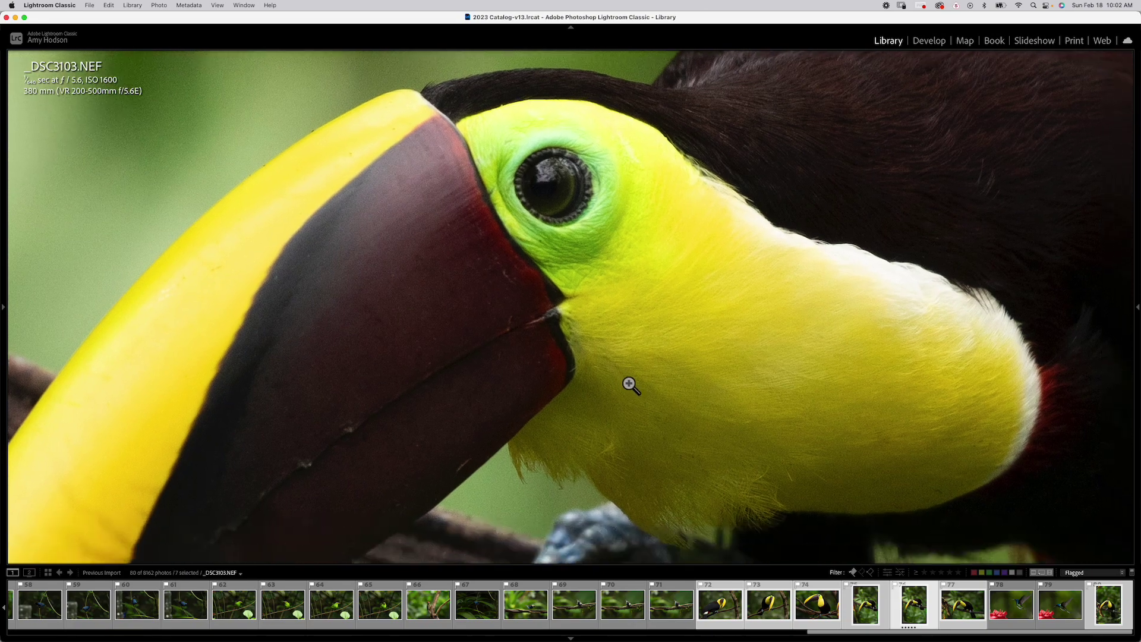
{"action": "left_click", "coordinate": [683, 383]}
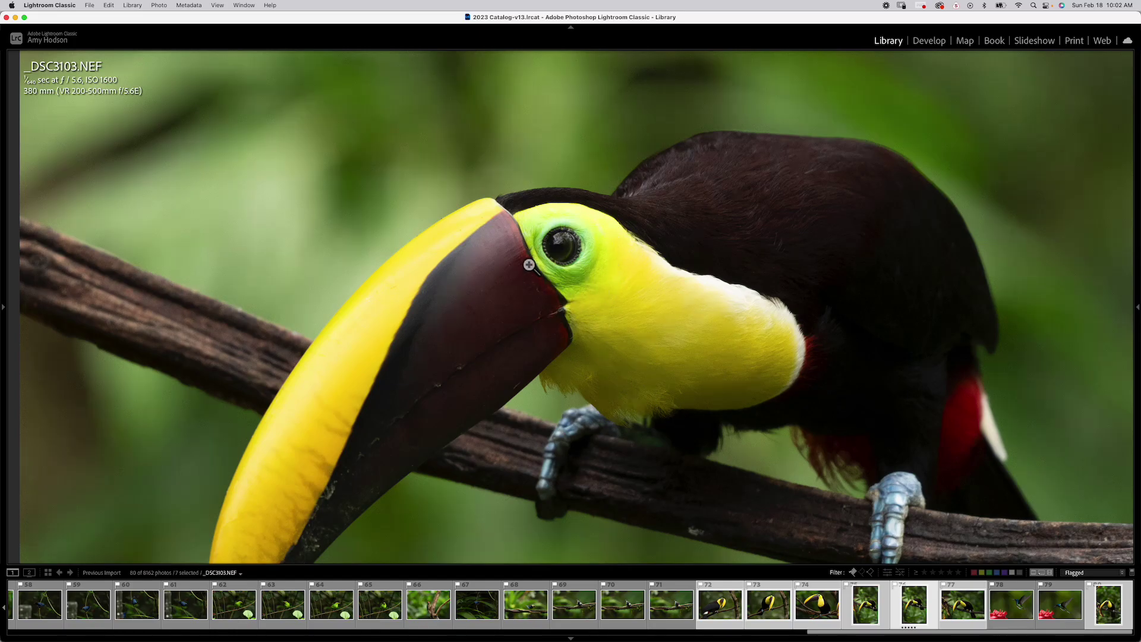
Turn off the Flagged filter so all imported photos are listed around _DSC3103.NEF
{"action": "left_click", "coordinate": [1075, 574]}
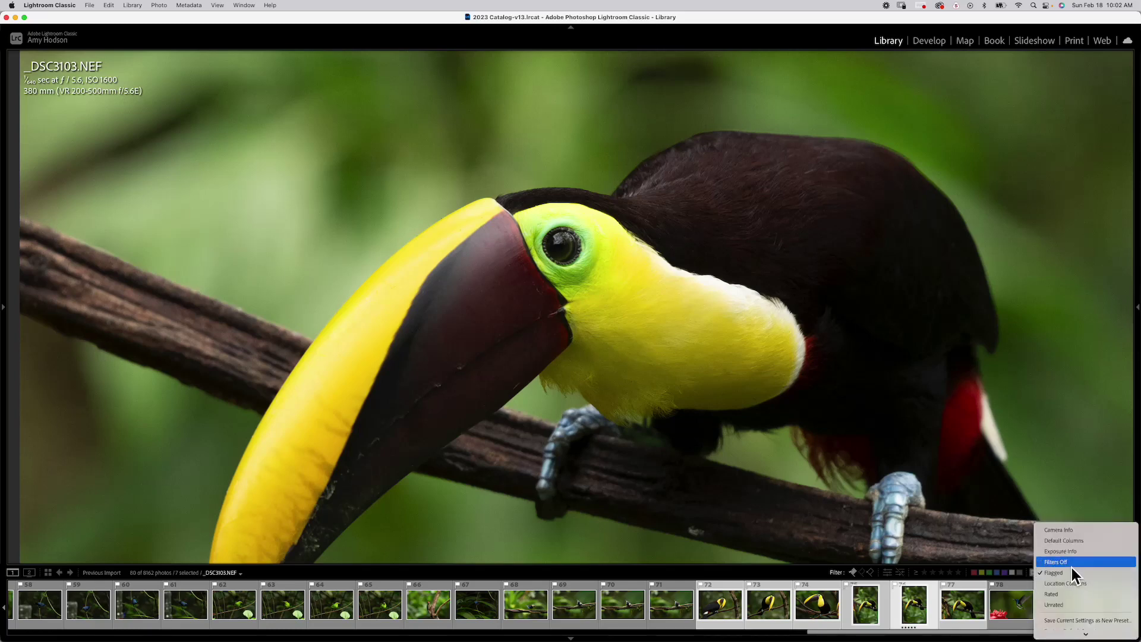
{"action": "left_click", "coordinate": [1071, 565]}
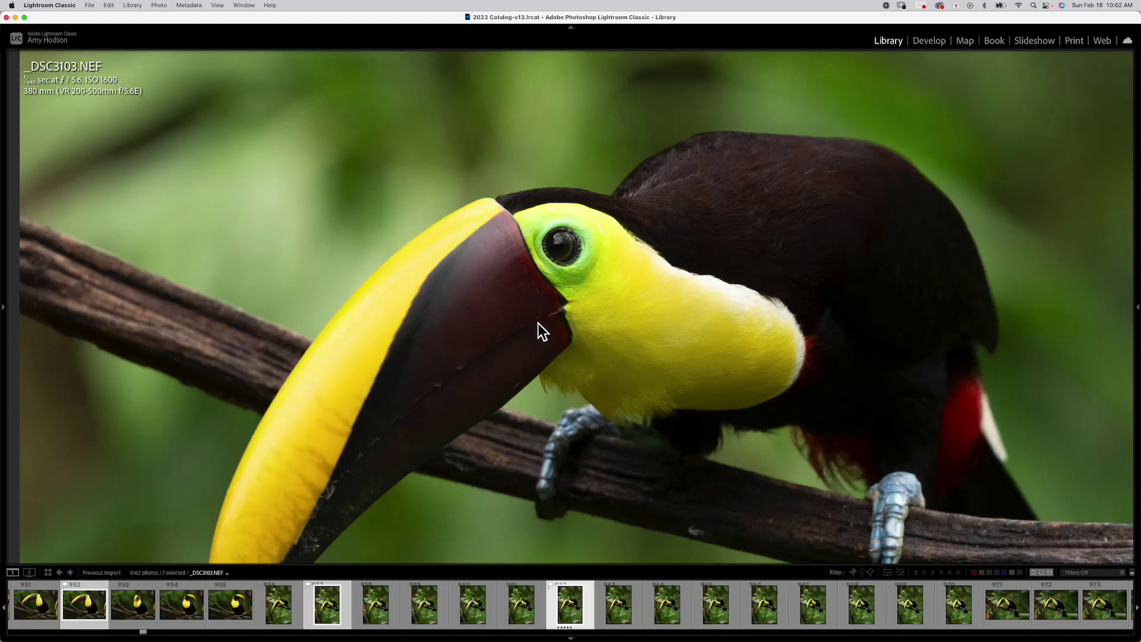
Compare the magnified heads in the selected toucan picks _DSC3098.NEF, _DSC3103.NEF and _DSC3116.NEF for eye sharpness
{"action": "key", "text": "Left"}
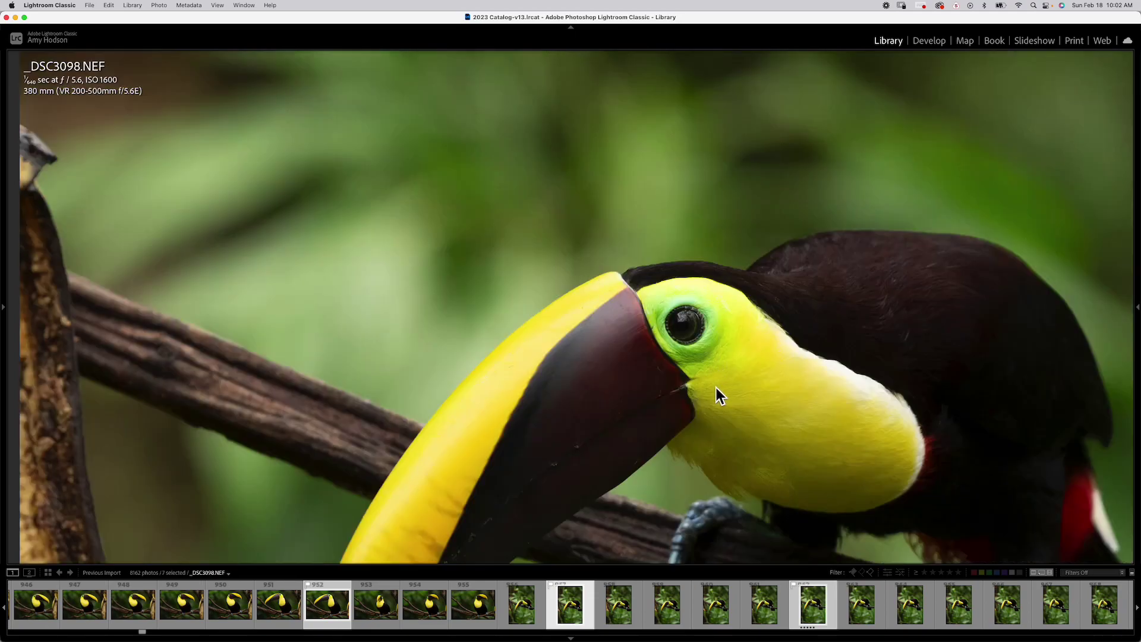
{"action": "key", "text": "Right"}
{"action": "key", "text": "Right"}
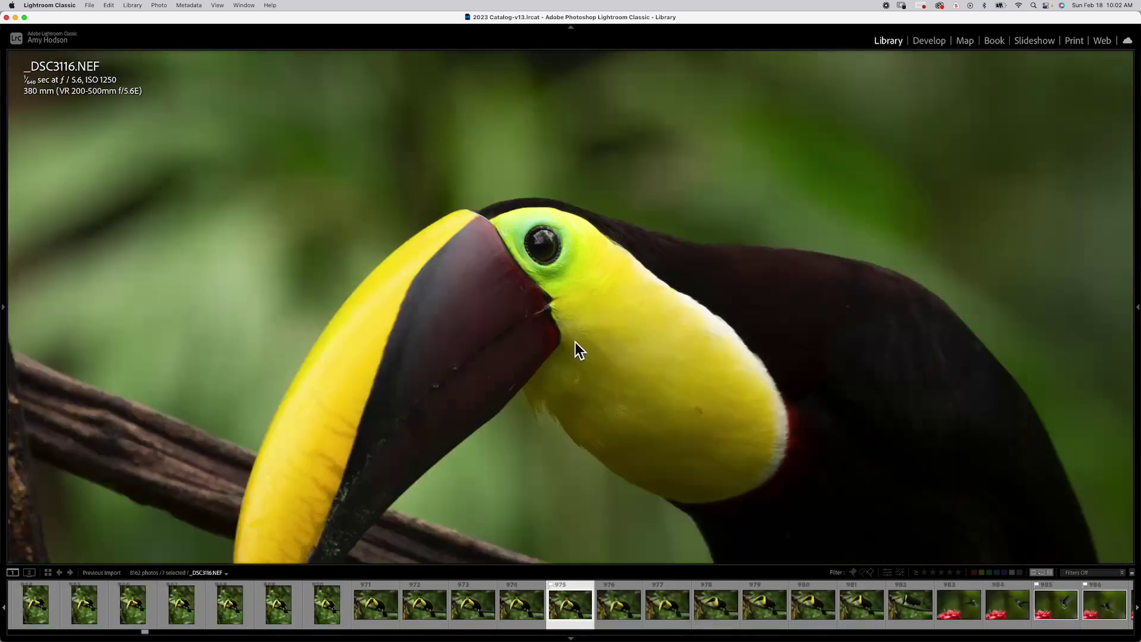
{"action": "key", "text": "Left"}
{"action": "key", "text": "Left"}
{"action": "left_click", "coordinate": [697, 361]}
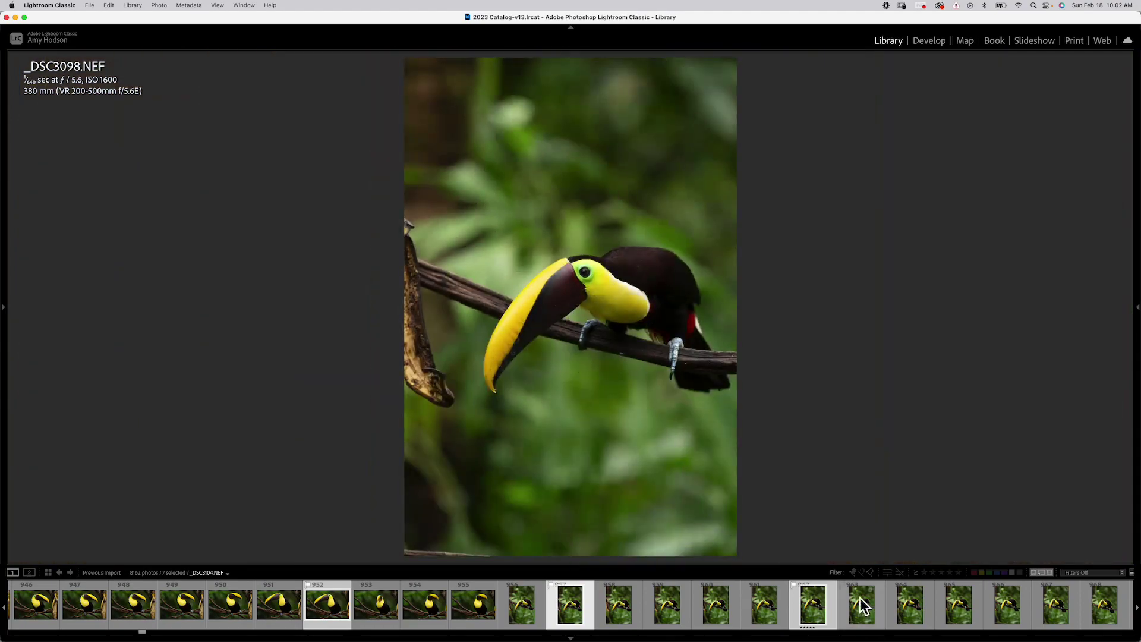
Select only _DSC3103.NEF, magnify the toucan's head and compare it with the neighbouring frames _DSC3101.NEF, _DSC3102.NEF and _DSC3104.NEF
{"action": "left_click", "coordinate": [765, 606]}
{"action": "left_click", "coordinate": [828, 615]}
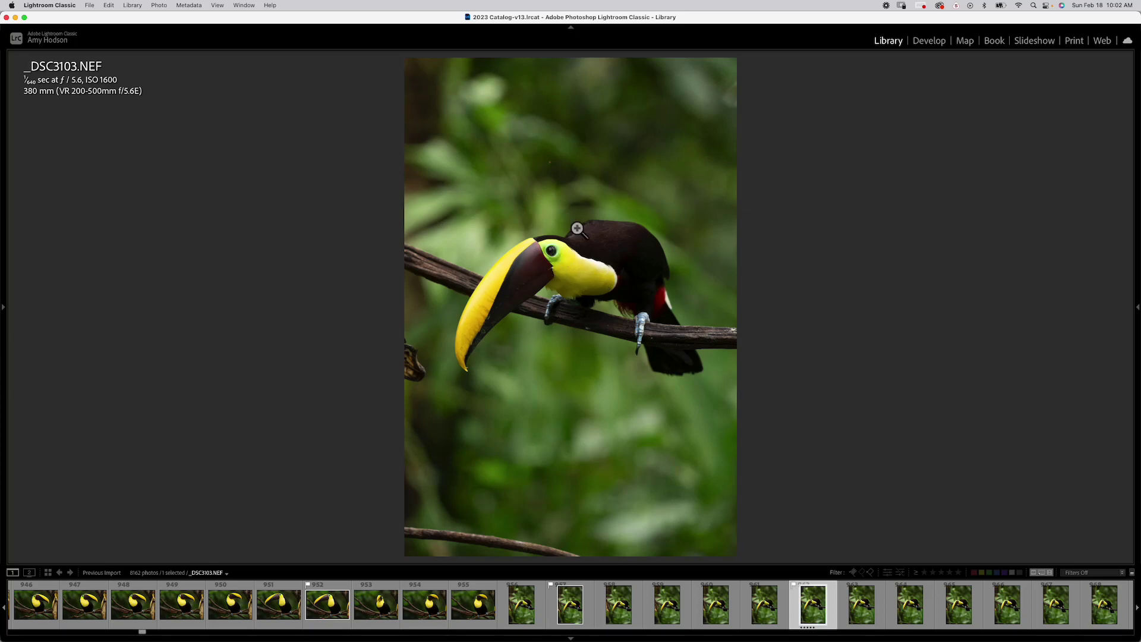
{"action": "left_click", "coordinate": [552, 263]}
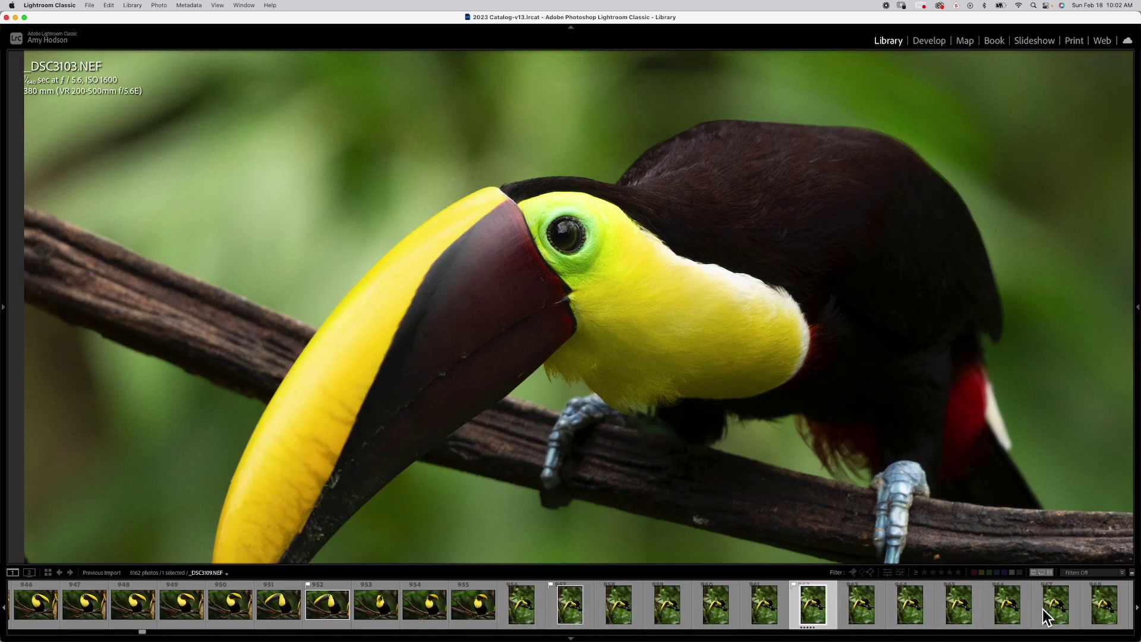
{"action": "key", "text": "Left"}
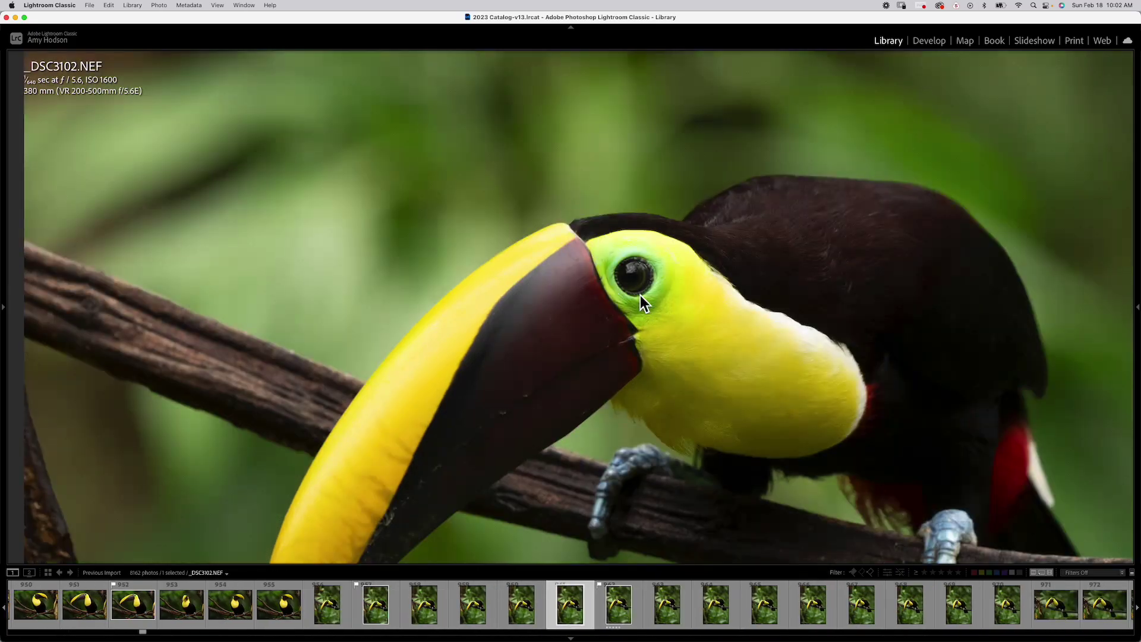
{"action": "key", "text": "Left"}
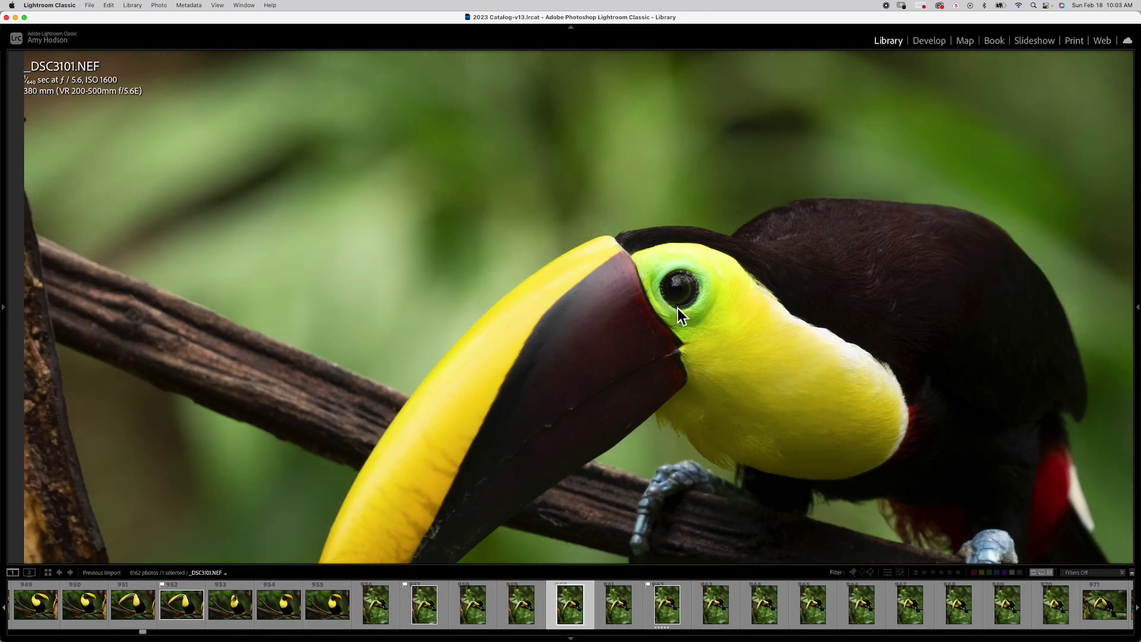
{"action": "left_click_drag", "start_coordinate": [737, 361], "coordinate": [630, 312]}
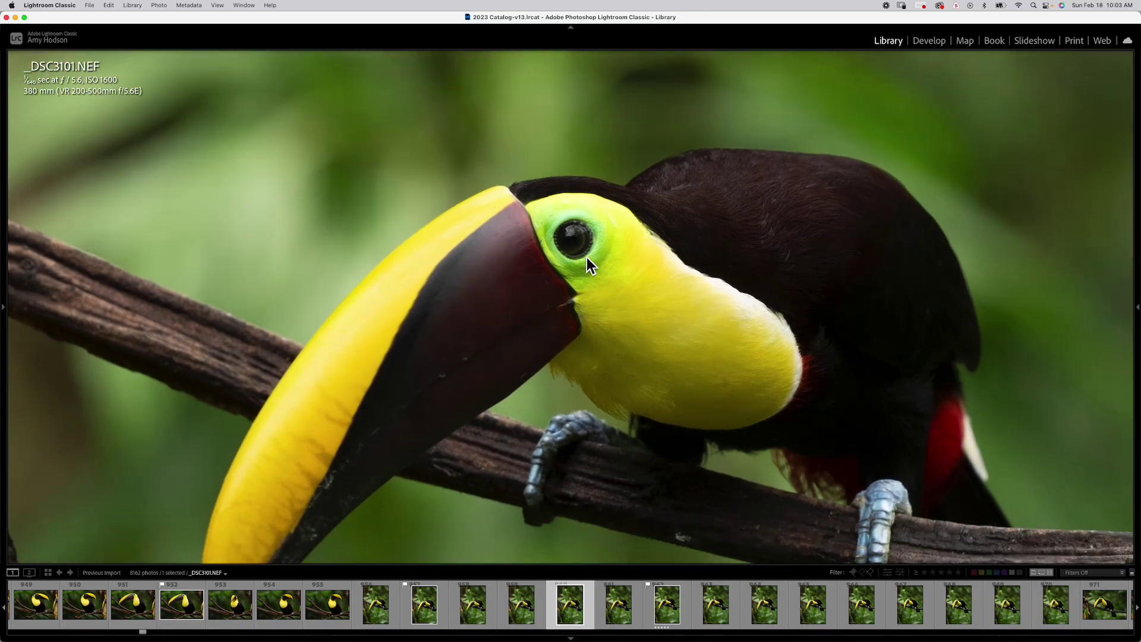
{"action": "key", "text": "Right"}
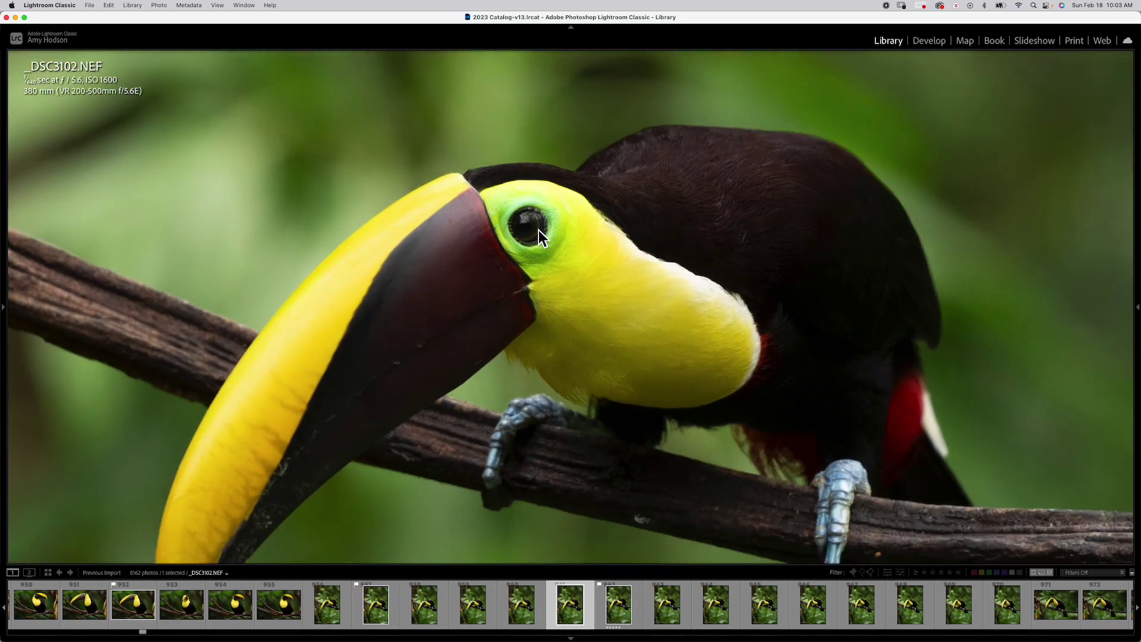
{"action": "key", "text": "Right"}
{"action": "key", "text": "Right"}
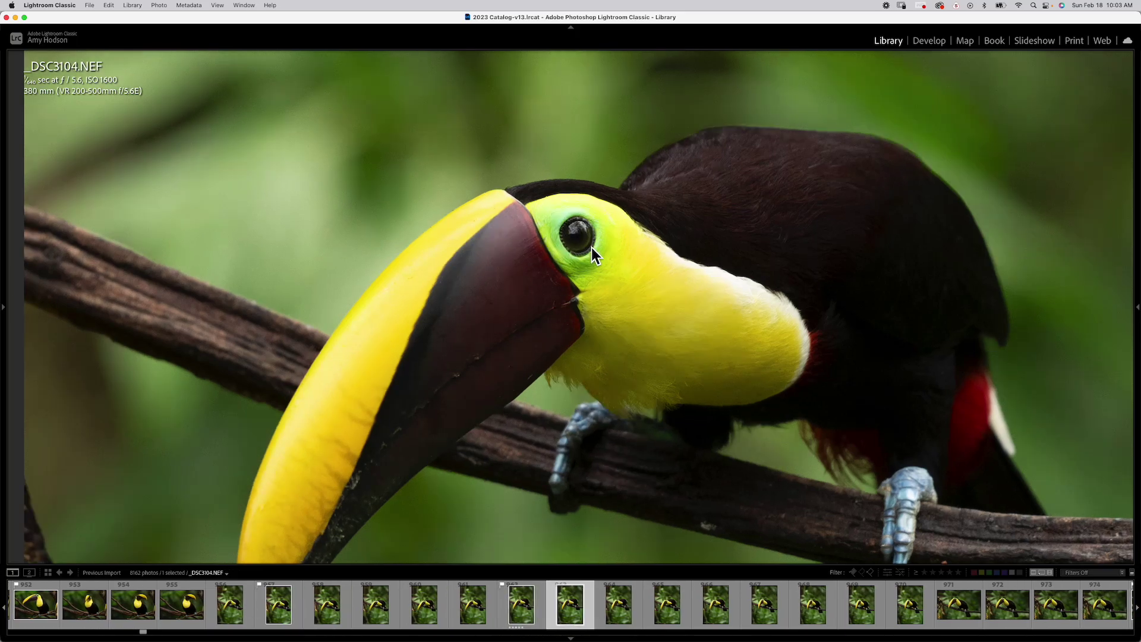
Switch back and forth between _DSC3102.NEF, _DSC3103.NEF and _DSC3104.NEF to judge which has the sharpest eye
{"action": "key", "text": "Left"}
{"action": "key", "text": "Left"}
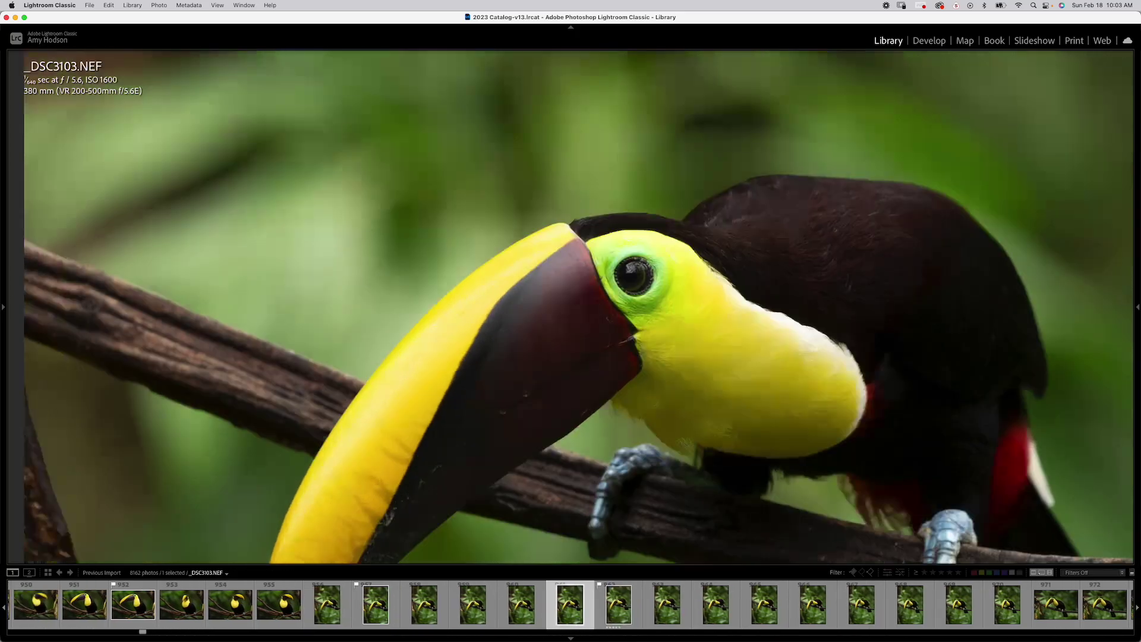
{"action": "key", "text": "Right"}
{"action": "key", "text": "Right"}
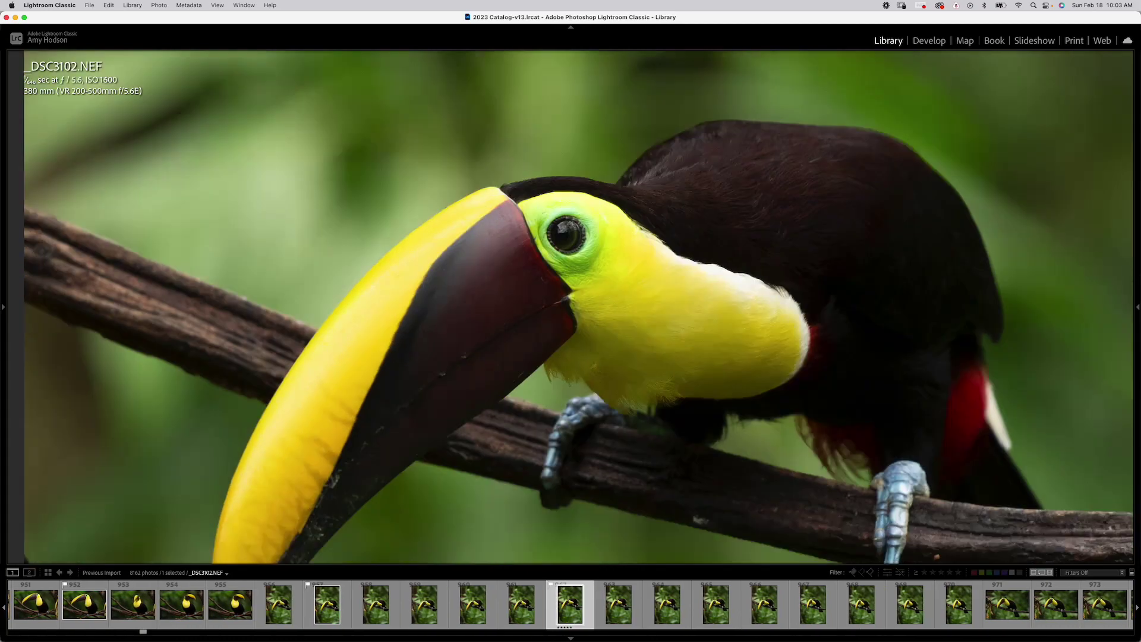
{"action": "key", "text": "Left"}
{"action": "key", "text": "Left"}
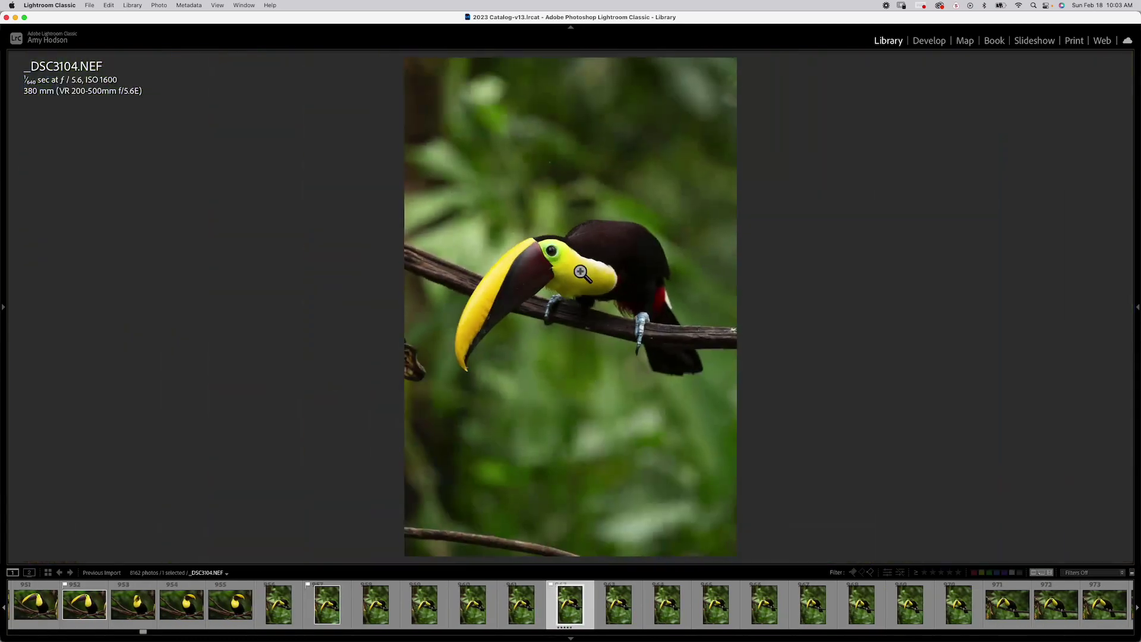
{"action": "key", "text": "Right"}
{"action": "key", "text": "Right"}
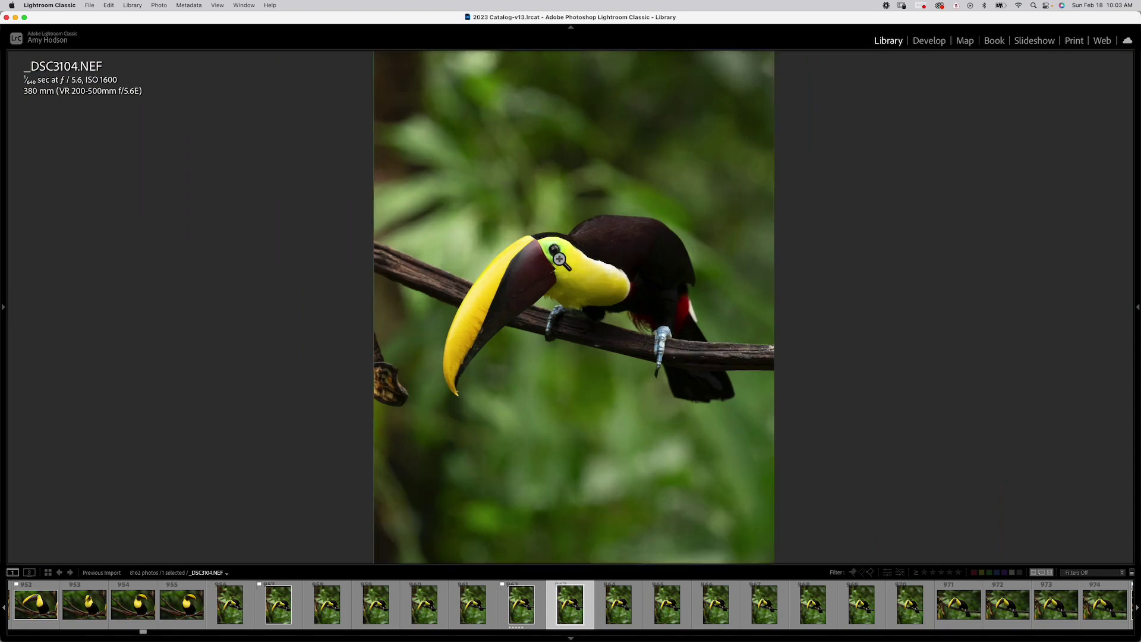
Check the head of _DSC3104.NEF magnified, then flag the photo as a pick and rate it five stars
{"action": "left_click", "coordinate": [561, 268]}
{"action": "left_click", "coordinate": [565, 312]}
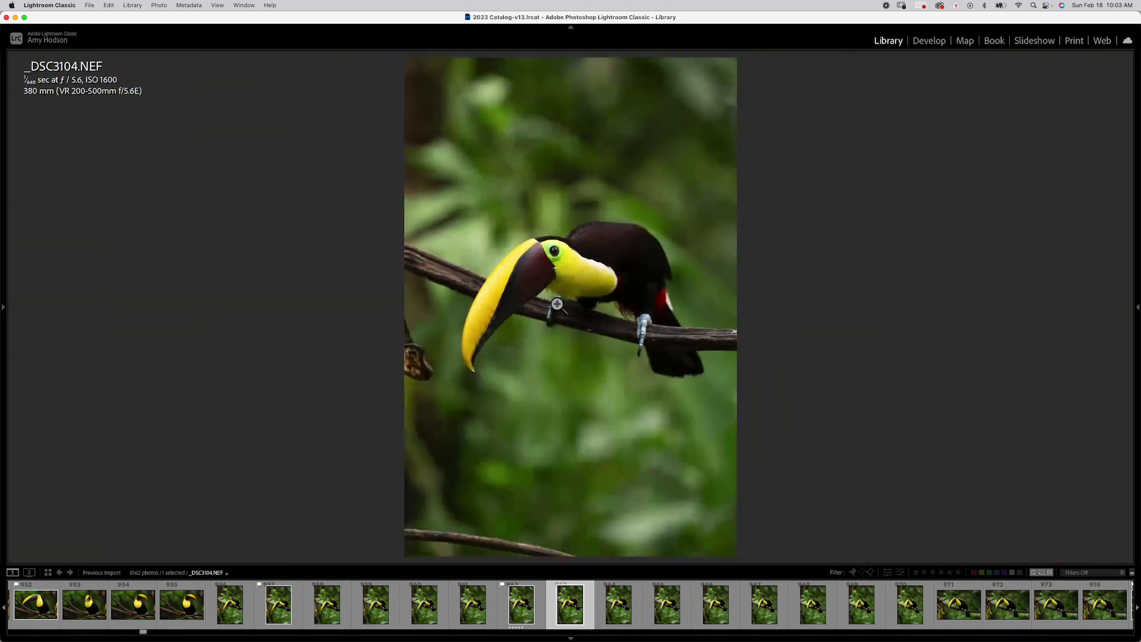
{"action": "key", "text": "p"}
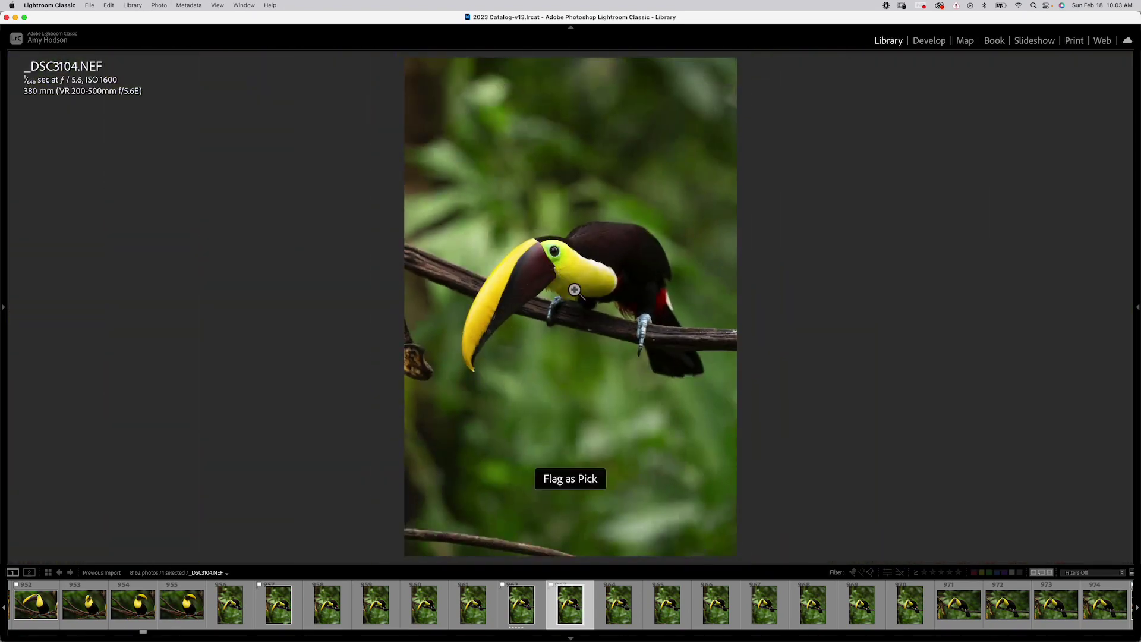
{"action": "key", "text": "5"}
Flag _DSC3103.NEF as rejected and clear its star rating
{"action": "left_click", "coordinate": [518, 609]}
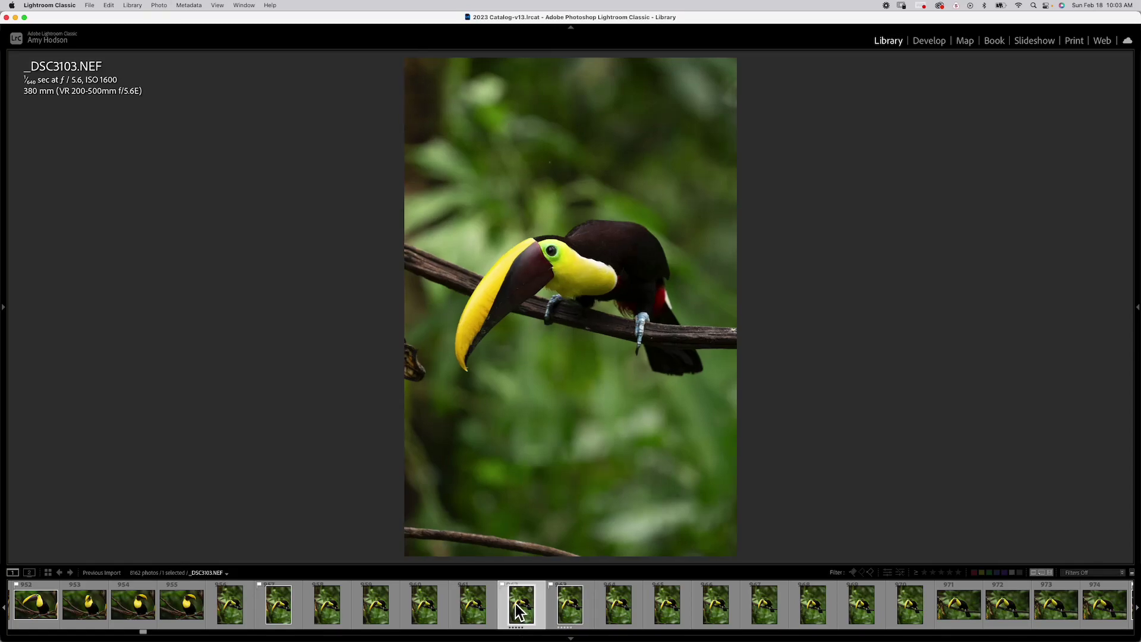
{"action": "key", "text": "x"}
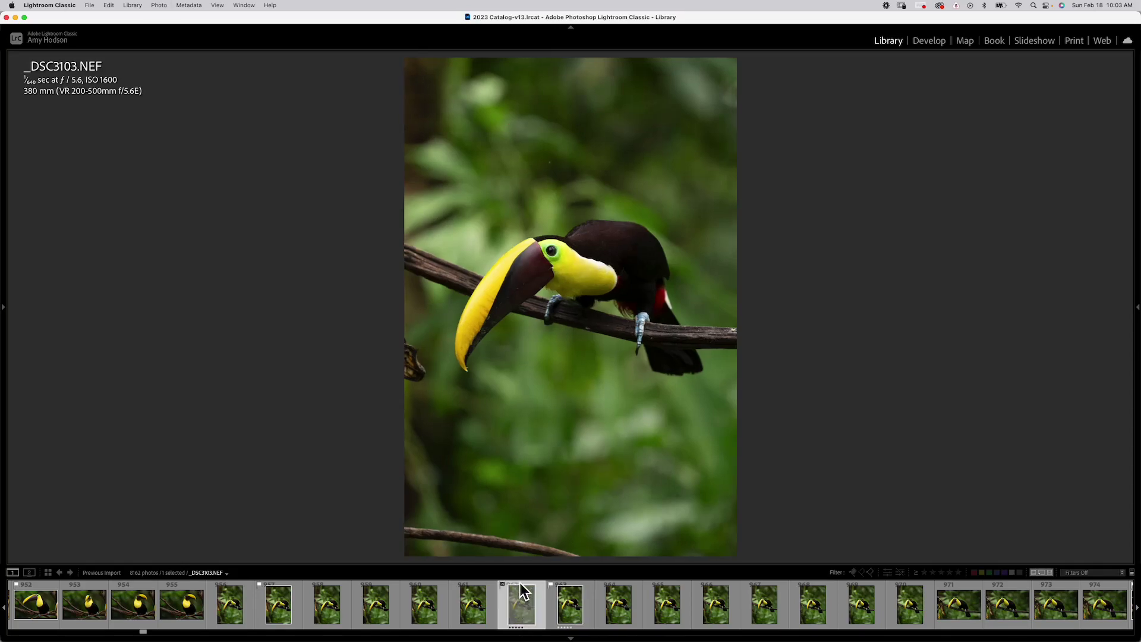
{"action": "key", "text": "0"}
Recheck the magnified head in _DSC3104.NEF, then look over the neighbouring toucan and hummingbird shots in the grid
{"action": "left_click", "coordinate": [570, 620]}
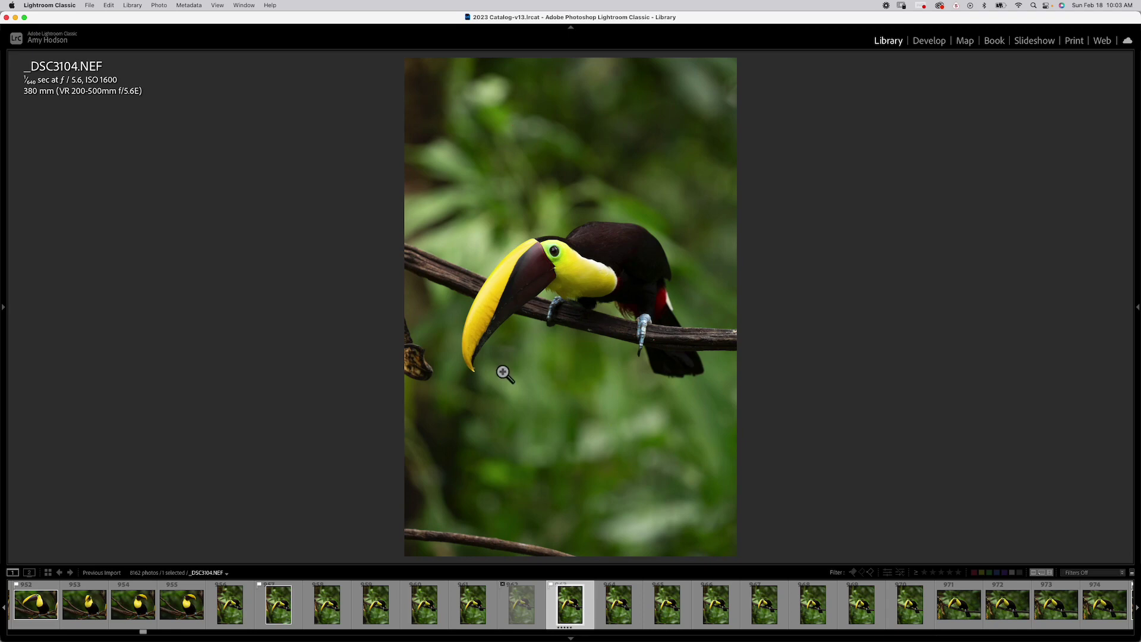
{"action": "left_click", "coordinate": [559, 265]}
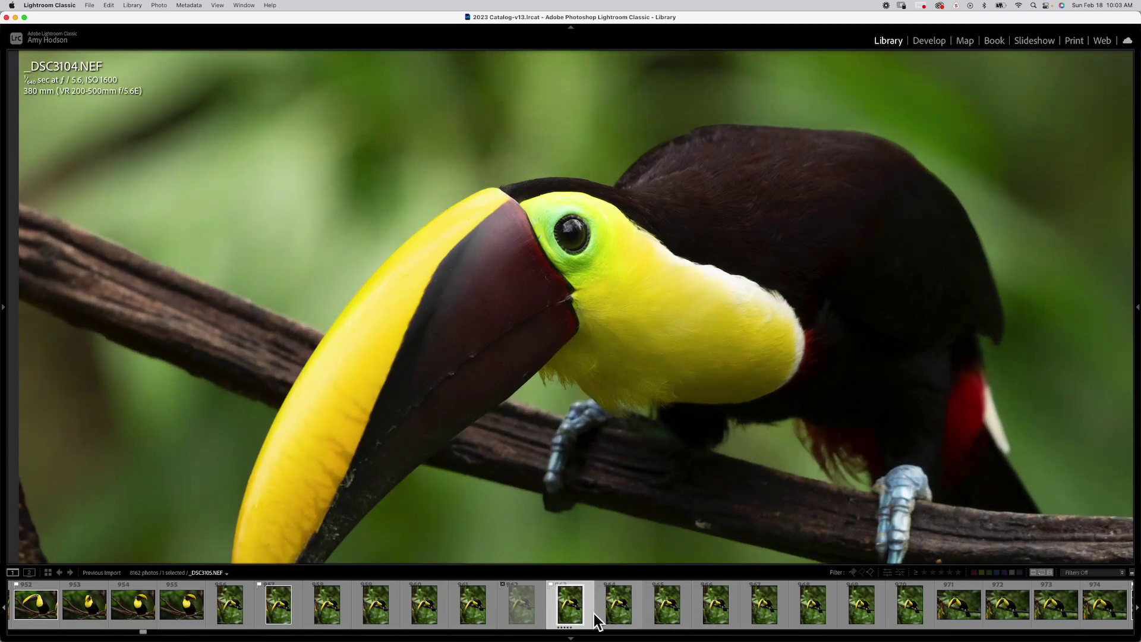
{"action": "left_click", "coordinate": [48, 573]}
{"action": "scroll", "coordinate": [568, 288], "scroll_direction": "down", "scroll_amount": 10}
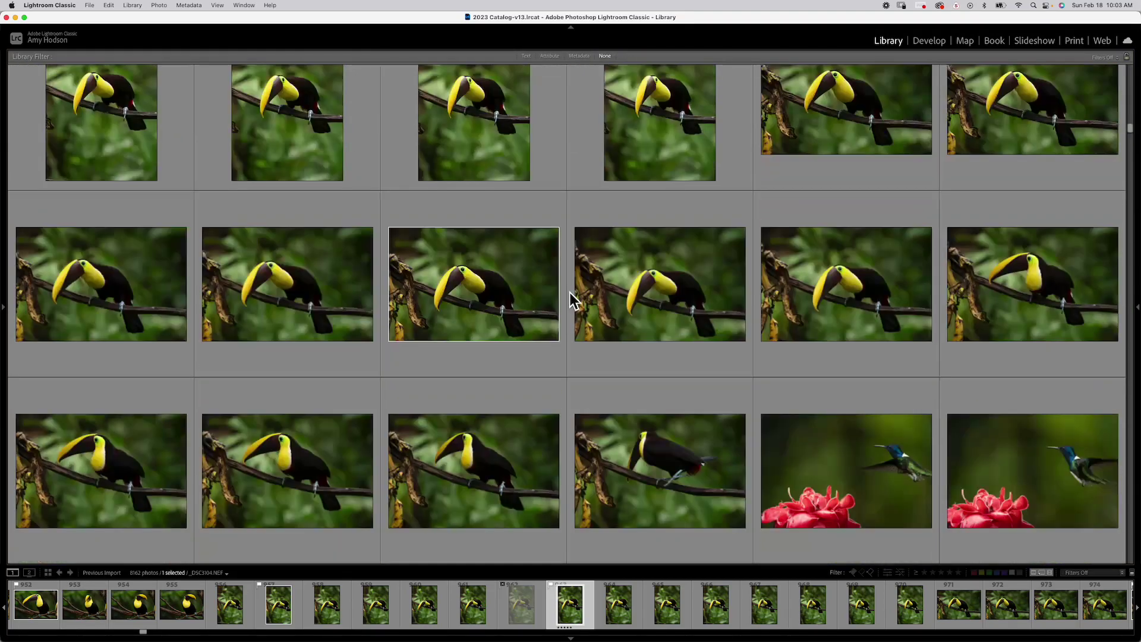
{"action": "scroll", "coordinate": [569, 295], "scroll_direction": "down", "scroll_amount": 5}
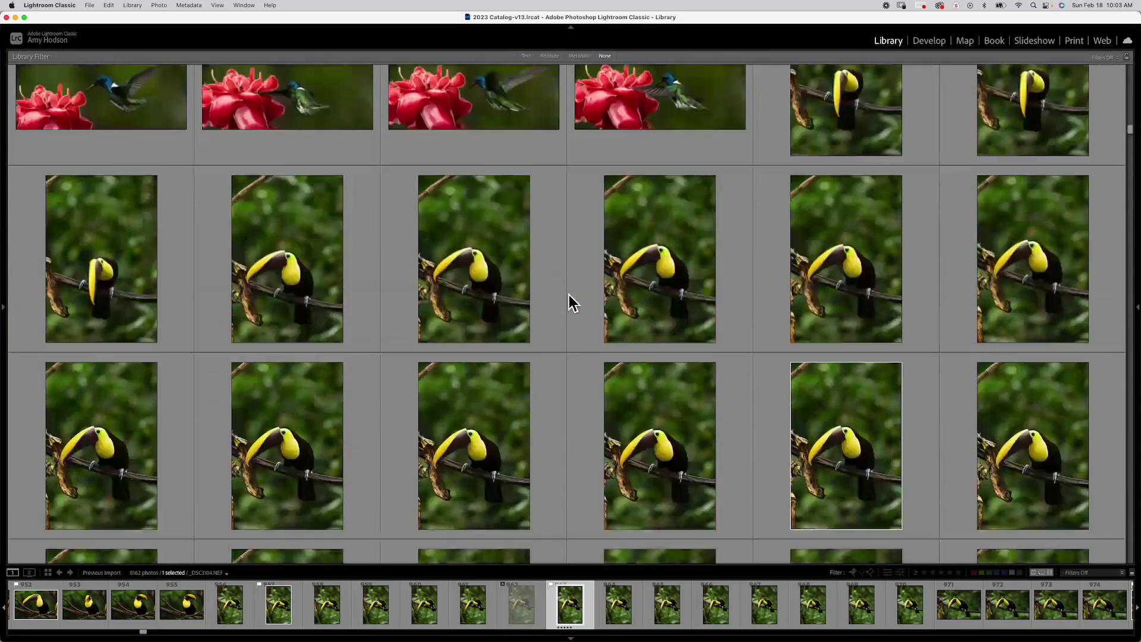
{"action": "scroll", "coordinate": [625, 314], "scroll_direction": "up", "scroll_amount": 6}
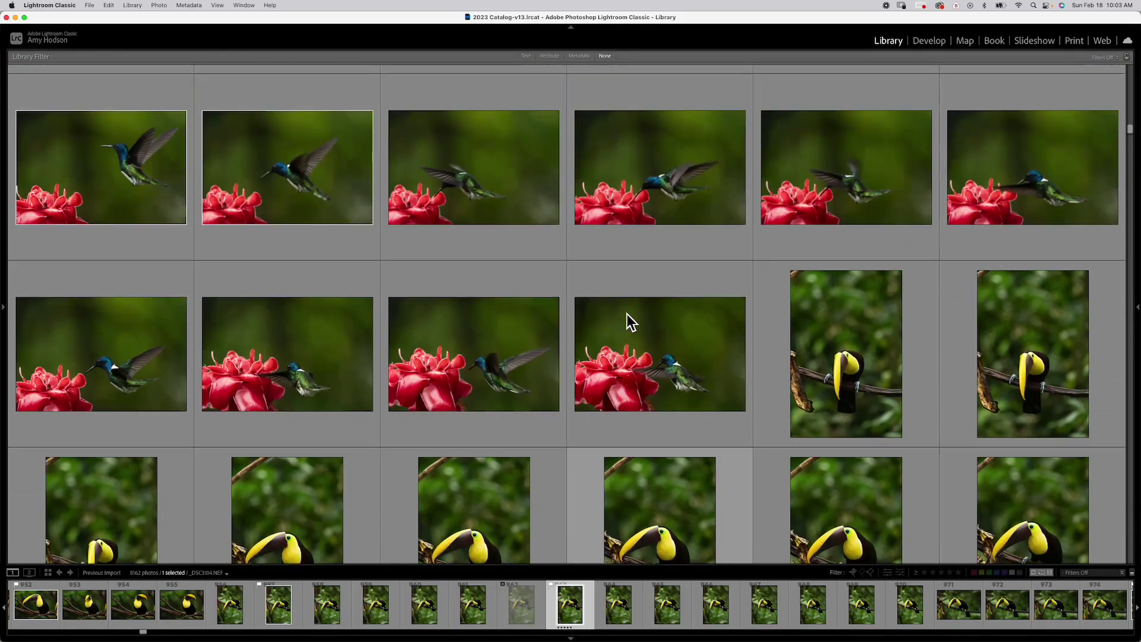
{"action": "scroll", "coordinate": [629, 318], "scroll_direction": "up", "scroll_amount": 6}
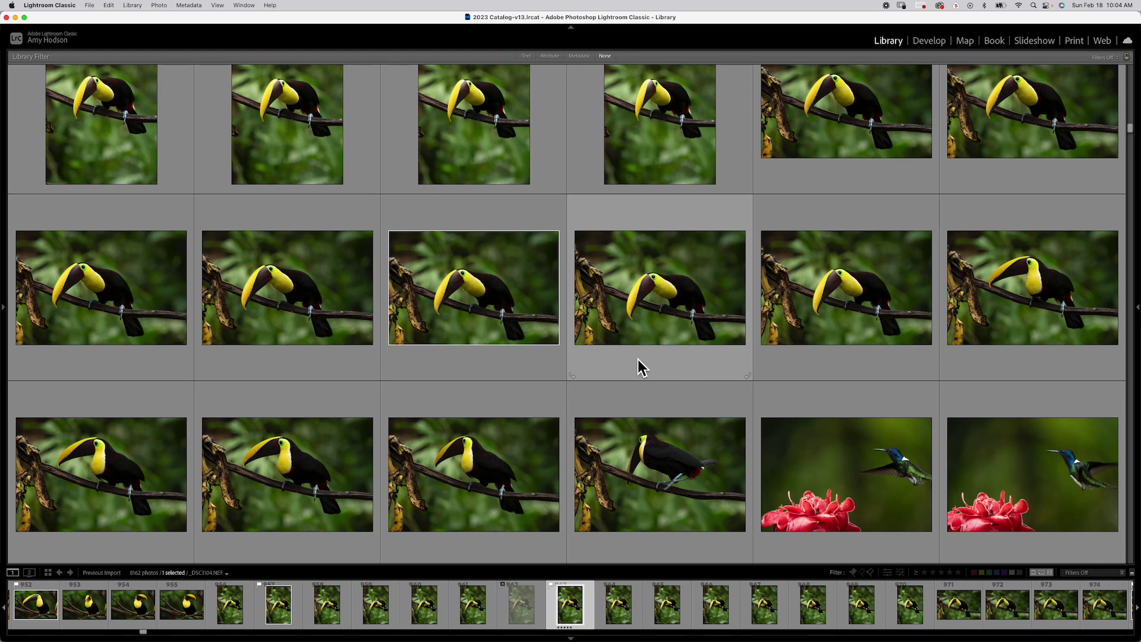
Open the toucan pick _DSC3116.NEF from the grid and inspect it both magnified and as a full frame
{"action": "left_click", "coordinate": [469, 292]}
{"action": "key", "text": "z"}
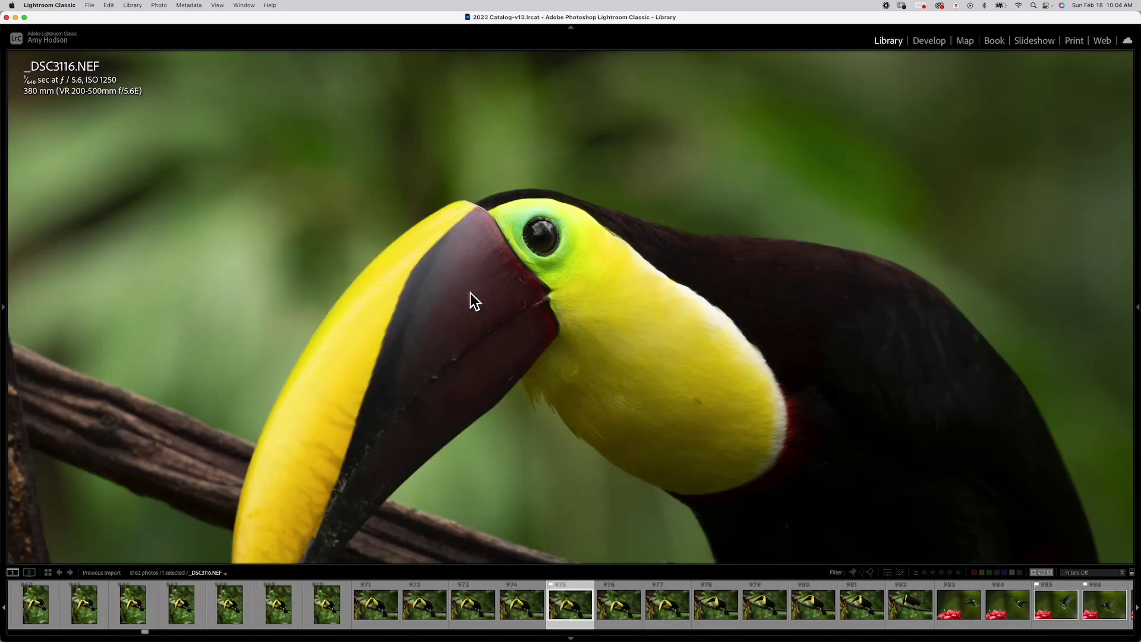
{"action": "key", "text": "z"}
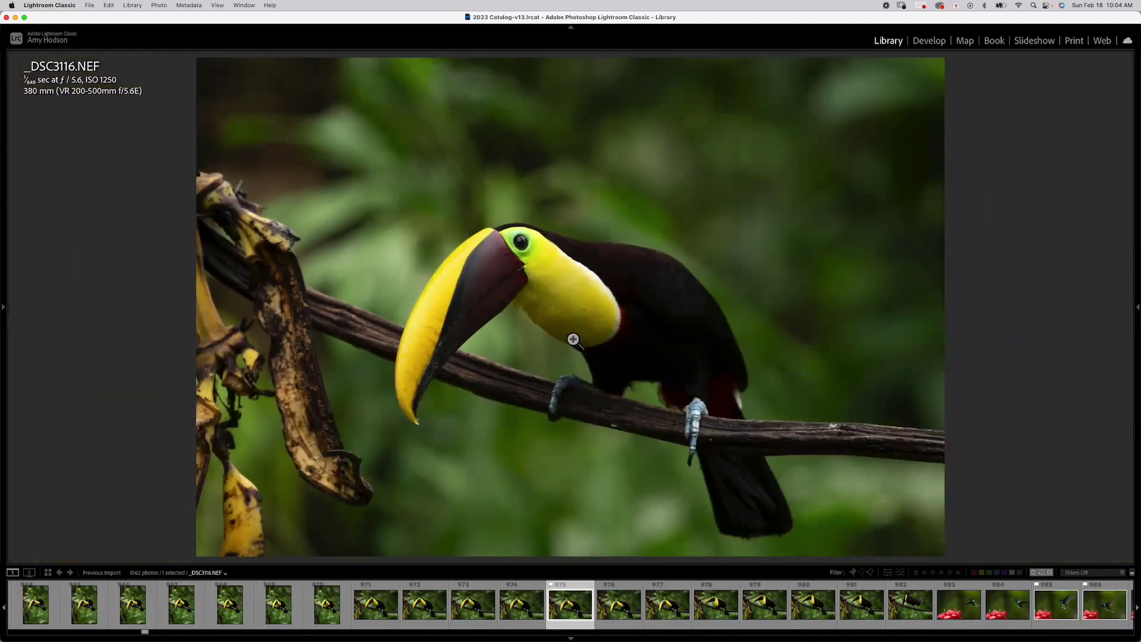
Step through the toucan frames following _DSC3116.NEF up to _DSC3121.NEF and return to the grid
{"action": "key", "text": "Right"}
{"action": "key", "text": "Right"}
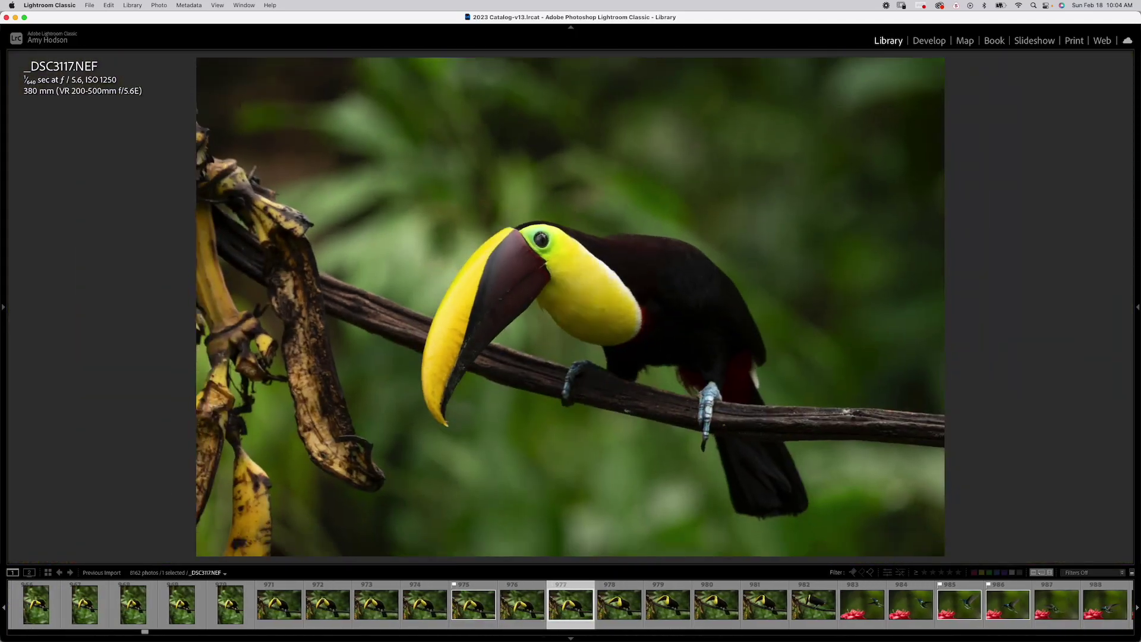
{"action": "key", "text": "Right"}
{"action": "key", "text": "Right"}
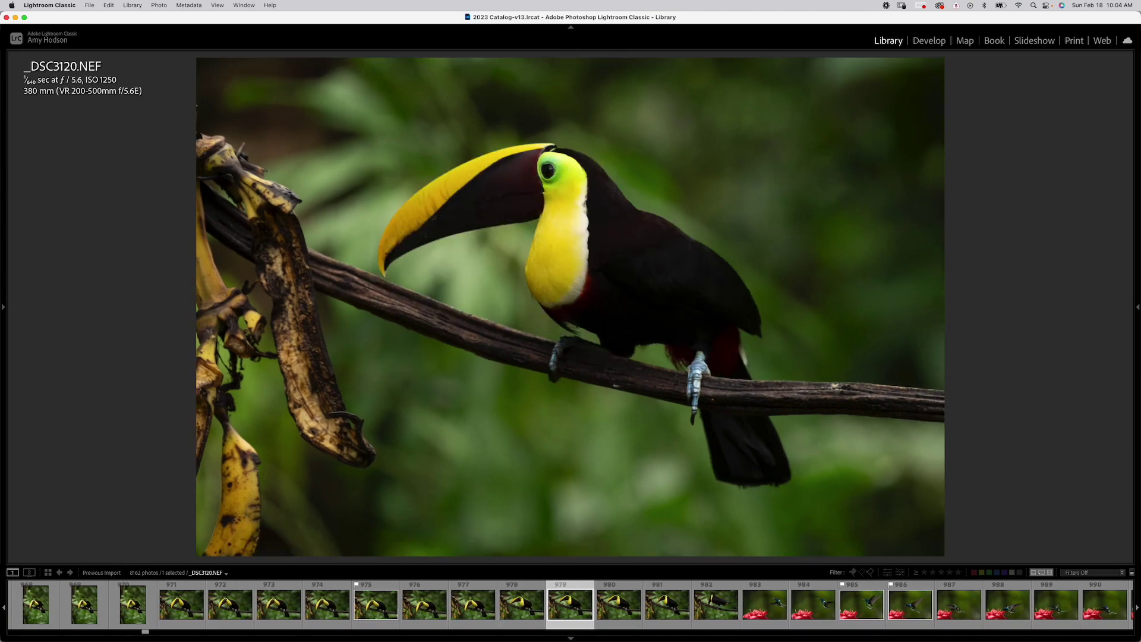
{"action": "key", "text": "Right"}
{"action": "left_click", "coordinate": [54, 572]}
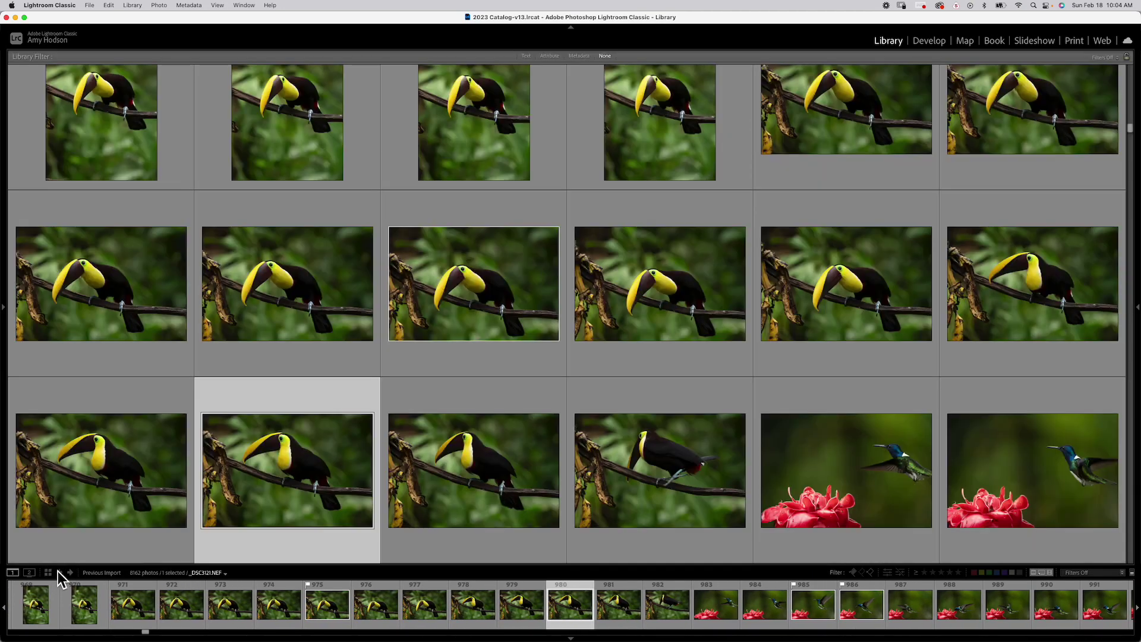